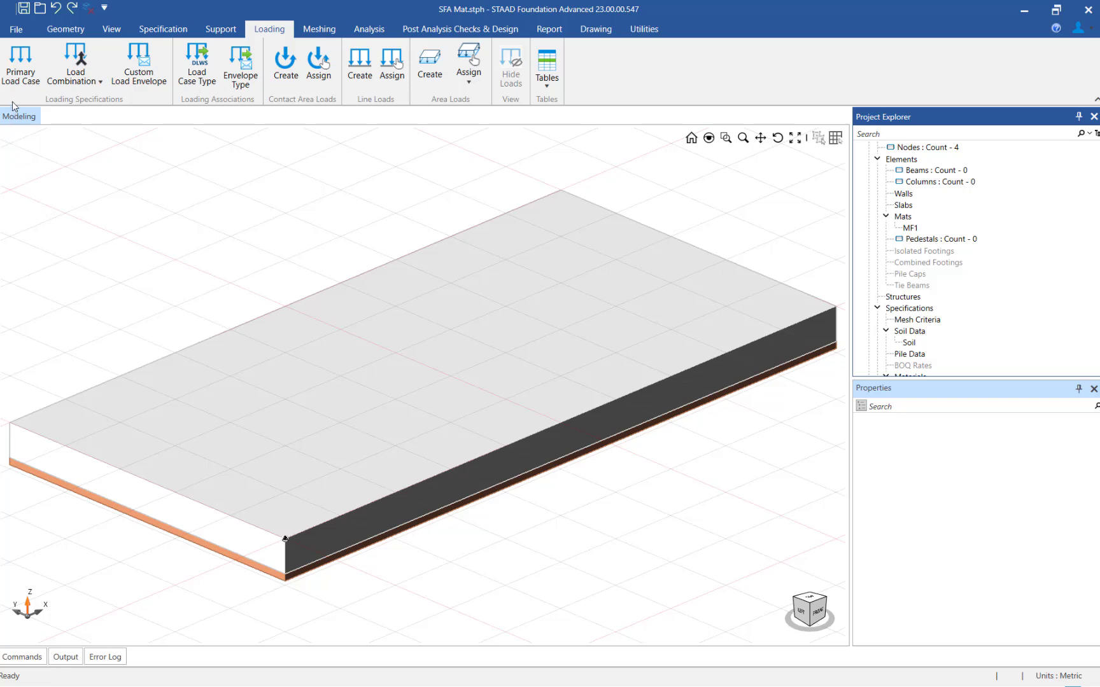
Create a primary load case named Material with load type Dead
left_click(17, 81)
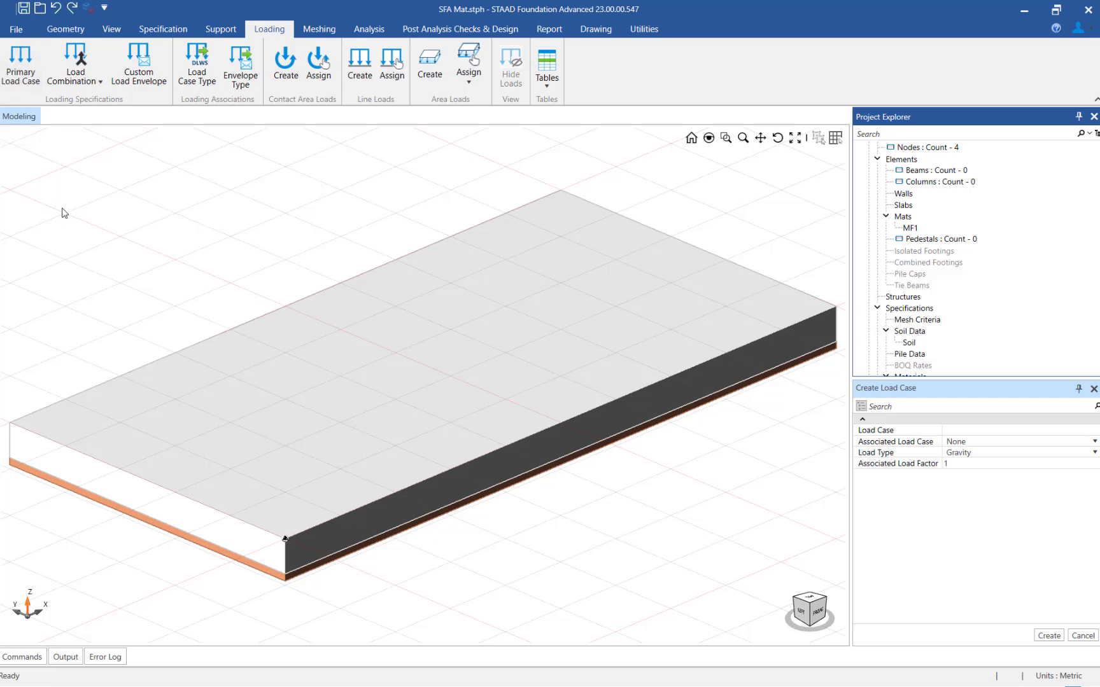
left_click(997, 431)
type("Material")
left_click(983, 453)
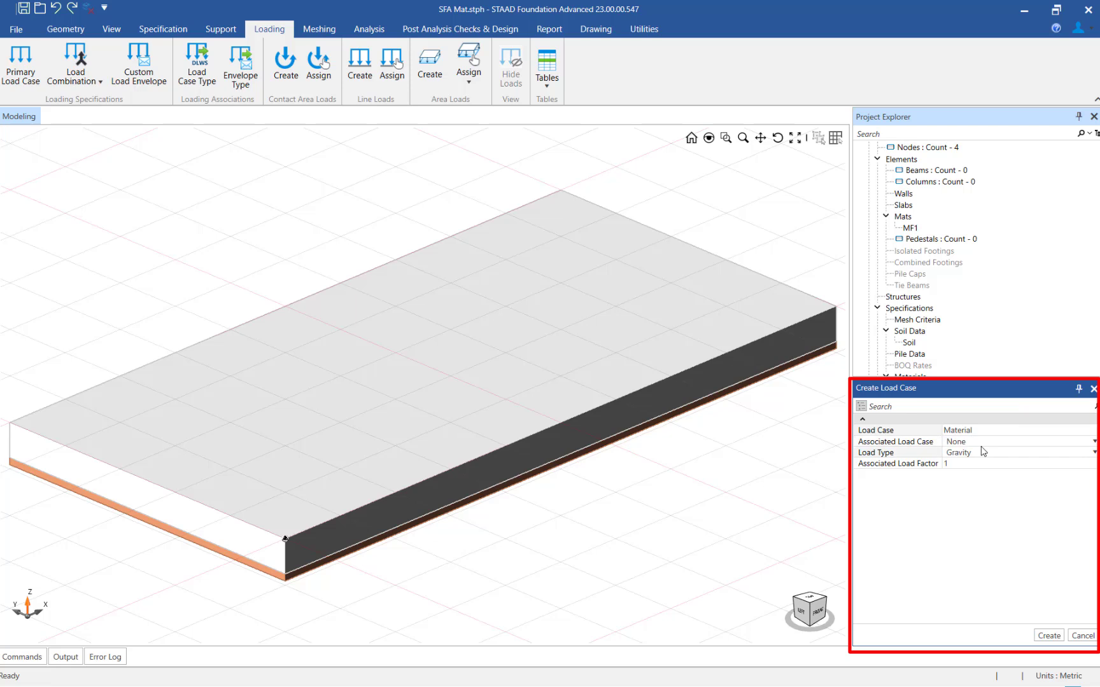
left_click(983, 453)
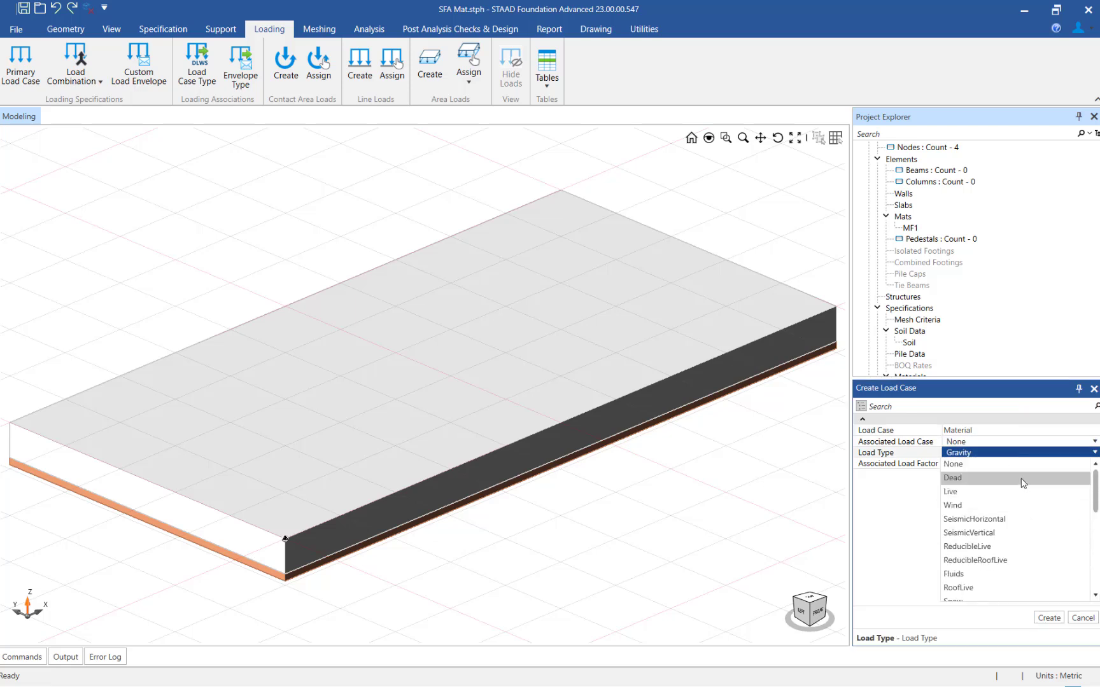
left_click(1023, 478)
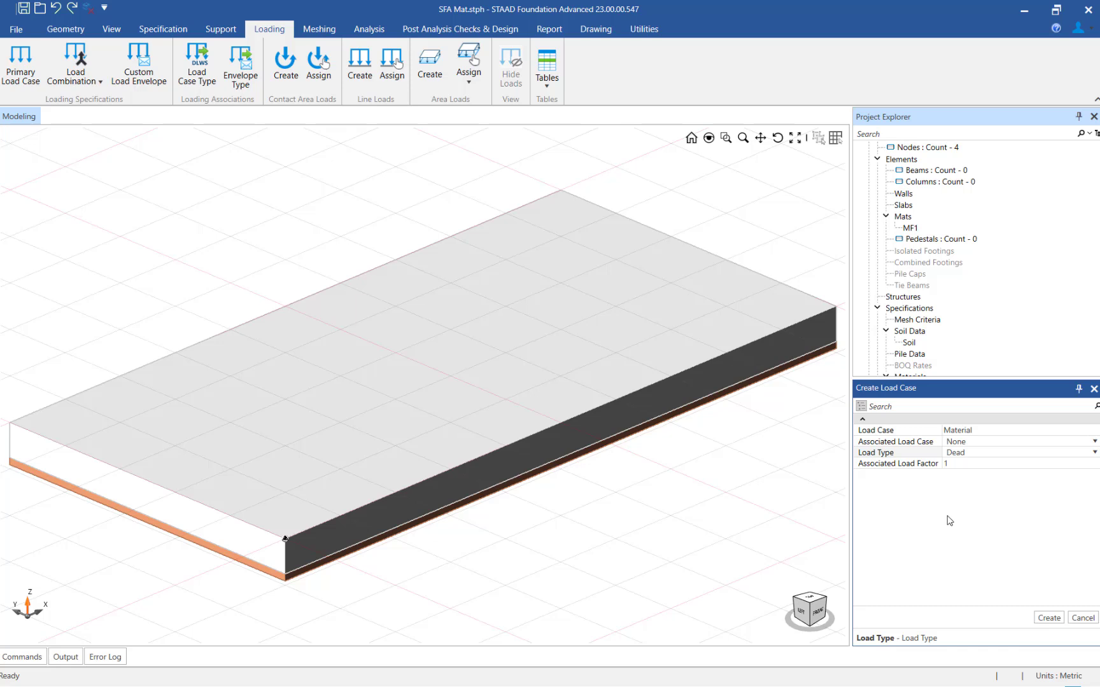
left_click(1040, 619)
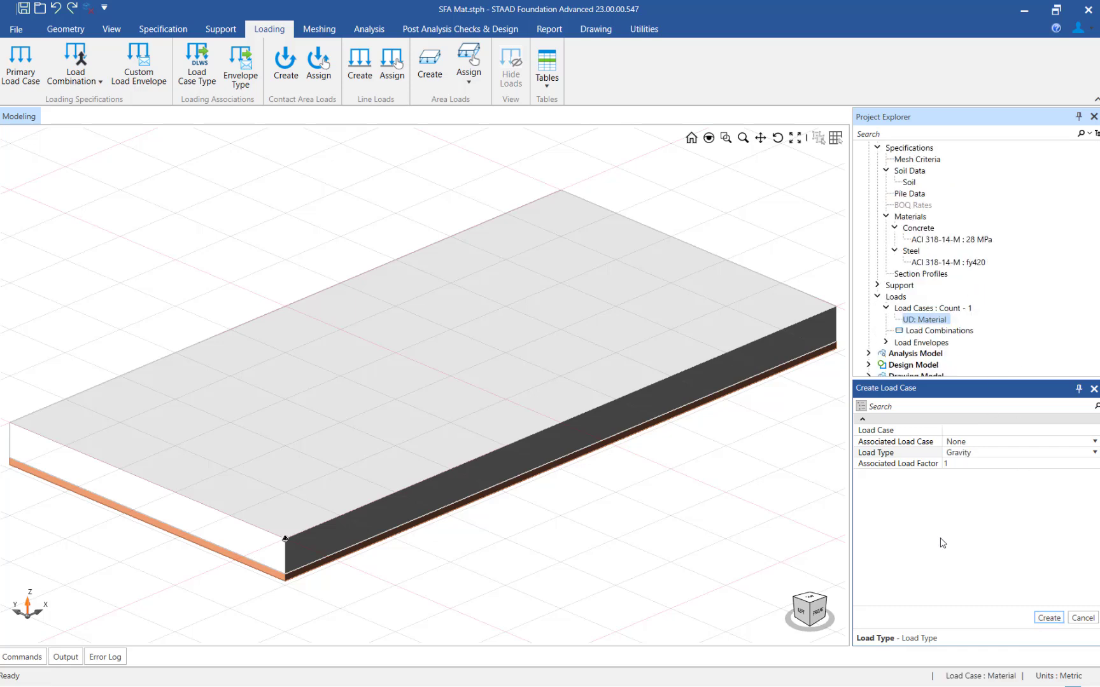
Create a primary load case named Machinery with load type Live
left_click(26, 79)
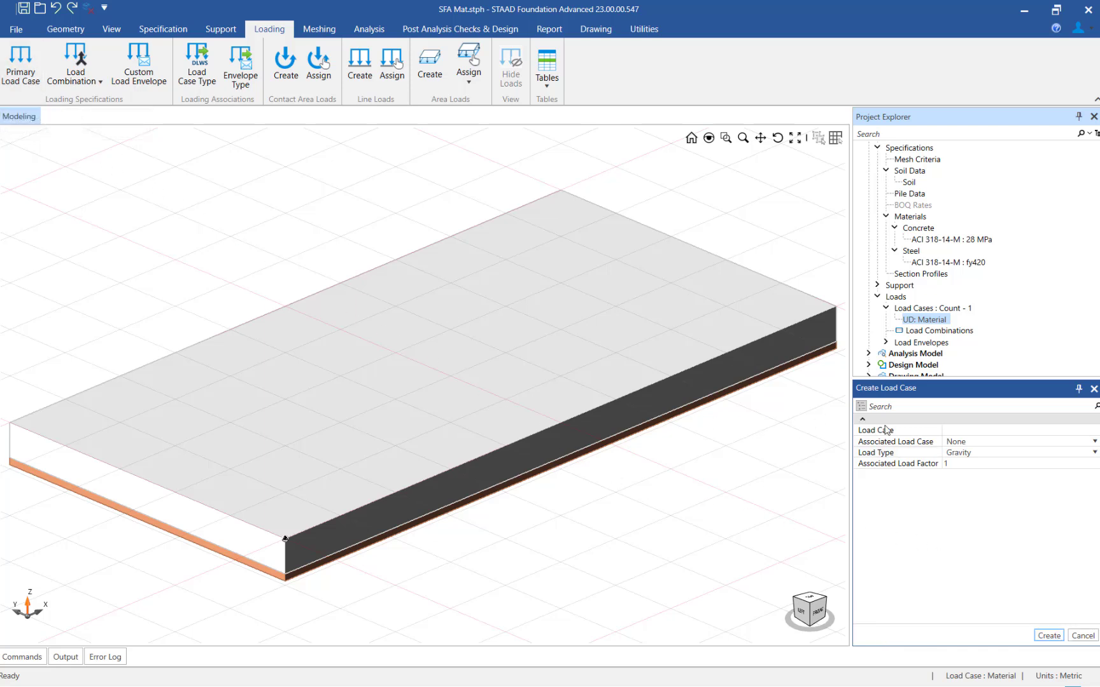
left_click(951, 431)
type("Machinery")
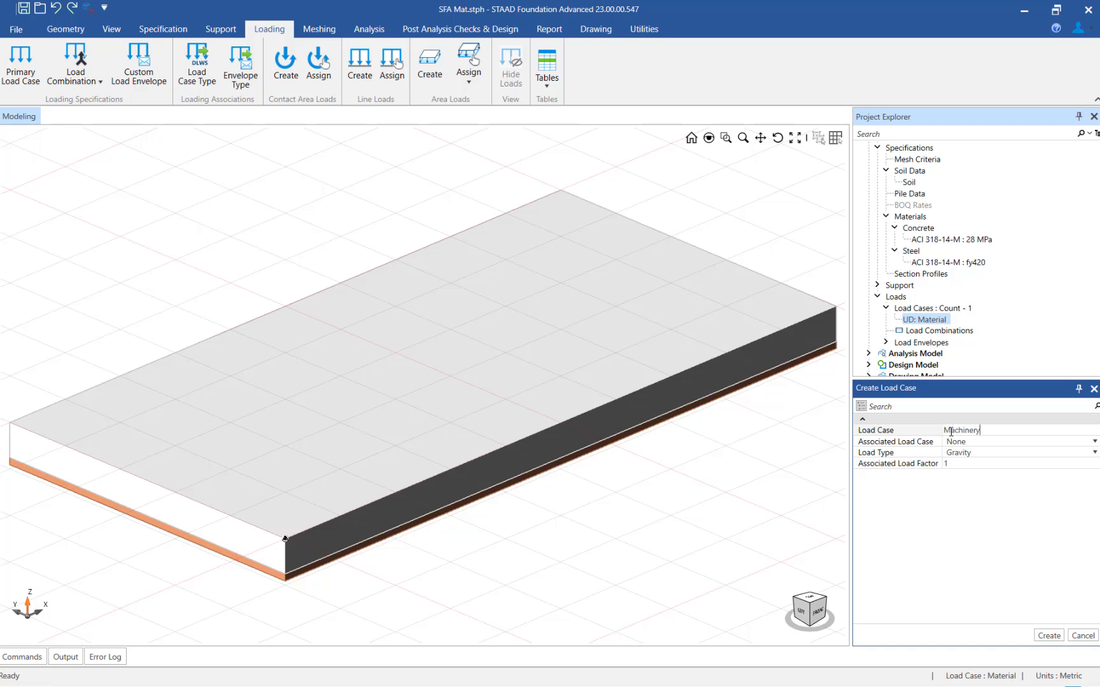
left_click(968, 453)
left_click(967, 453)
scroll(988, 487, "up", 4)
left_click(980, 491)
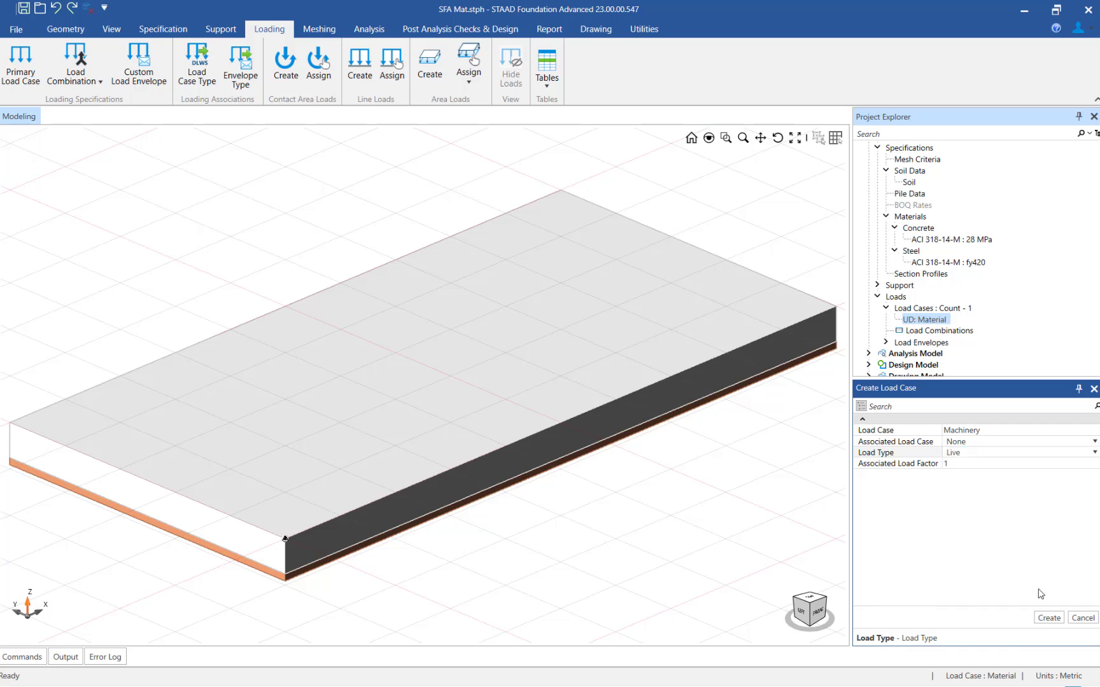
left_click(1049, 618)
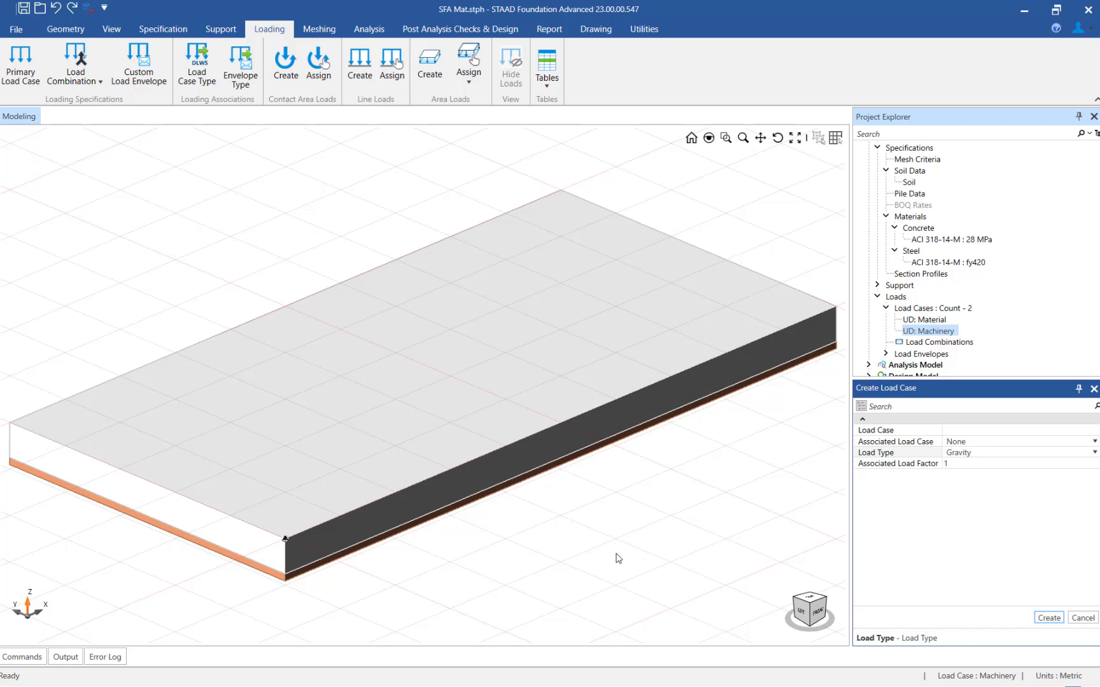
Create an area load named Area 1 in the Material load case with a pressure of -20 kN/m2
left_click(429, 78)
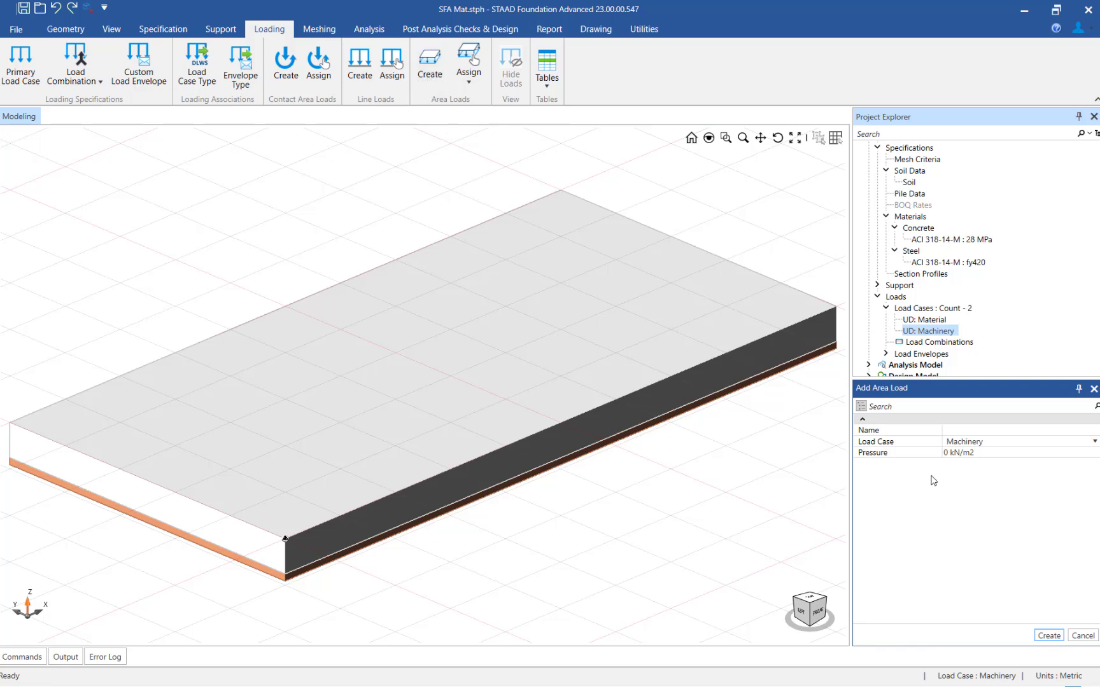
left_click(961, 434)
type("Area 1")
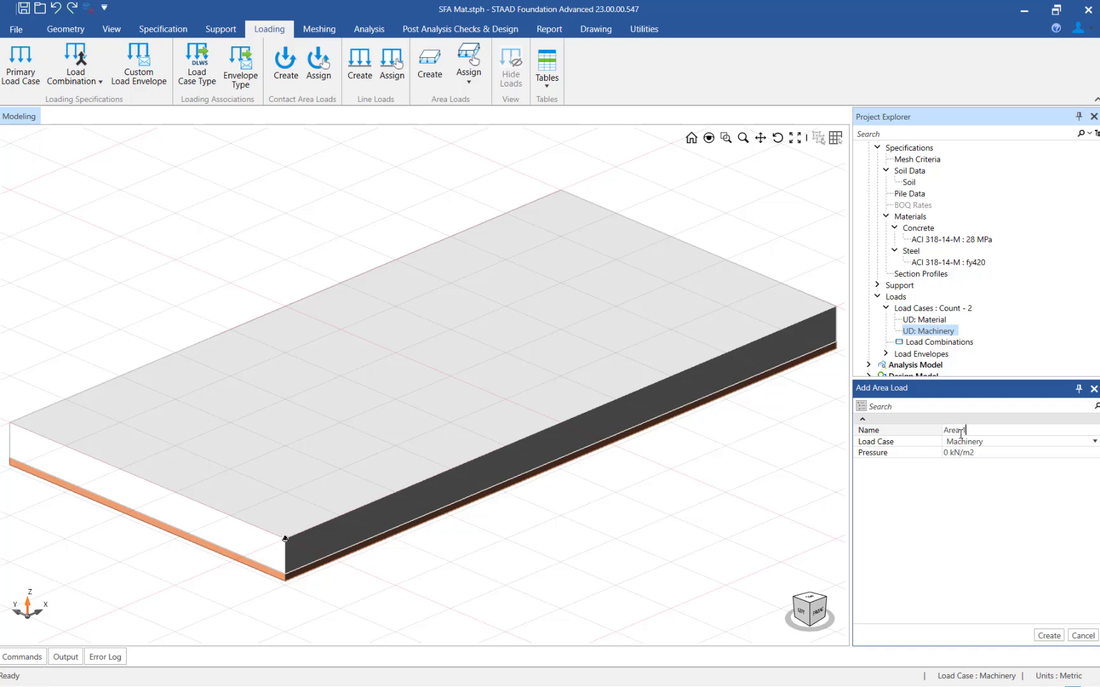
key("Tab")
left_click(949, 452)
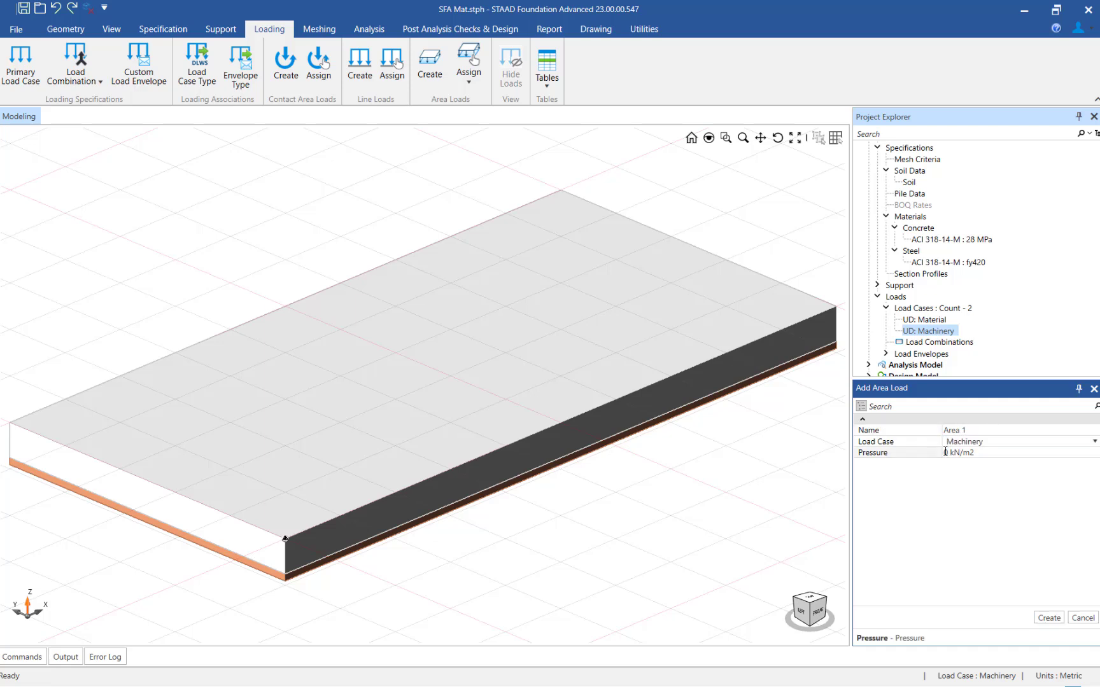
key("BackSpace")
type("-20")
left_click(1044, 442)
left_click(1017, 446)
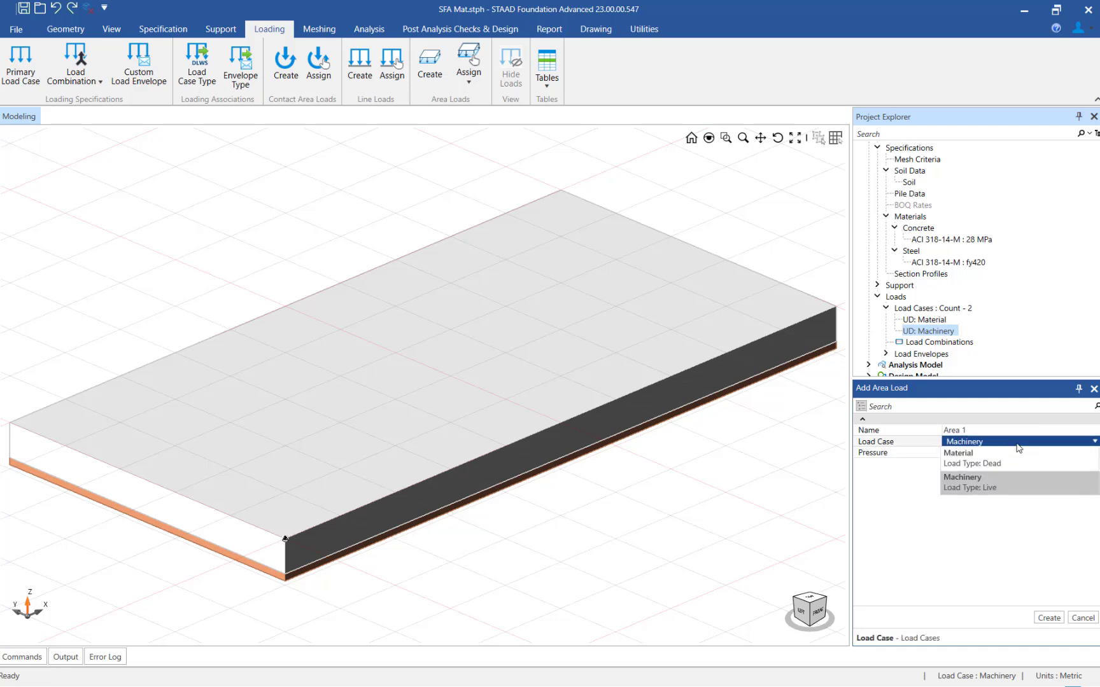
left_click(986, 457)
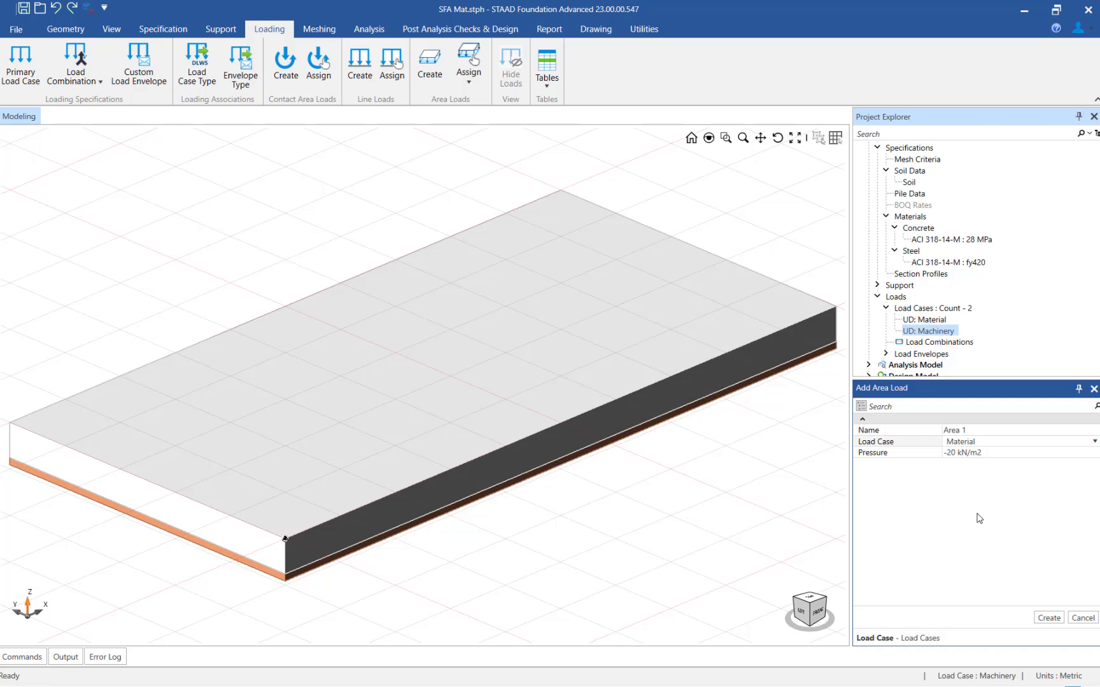
left_click(1047, 618)
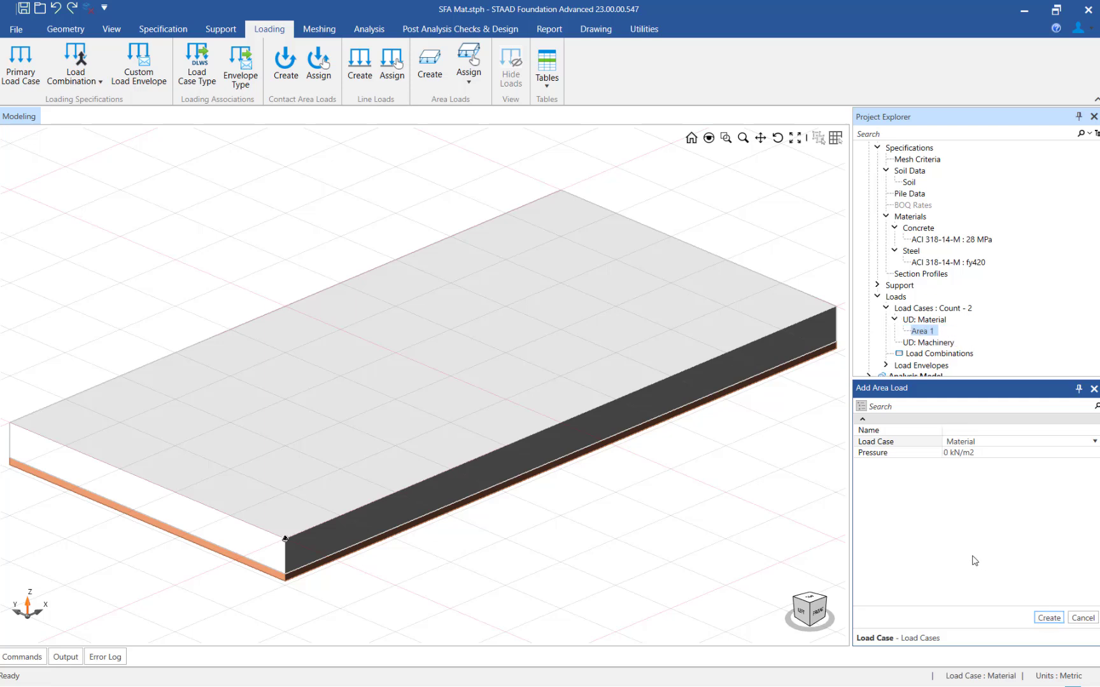
Create an area load named Area 2 in the Material load case with a pressure of -30 kN/m2
left_click(924, 332)
left_click(431, 75)
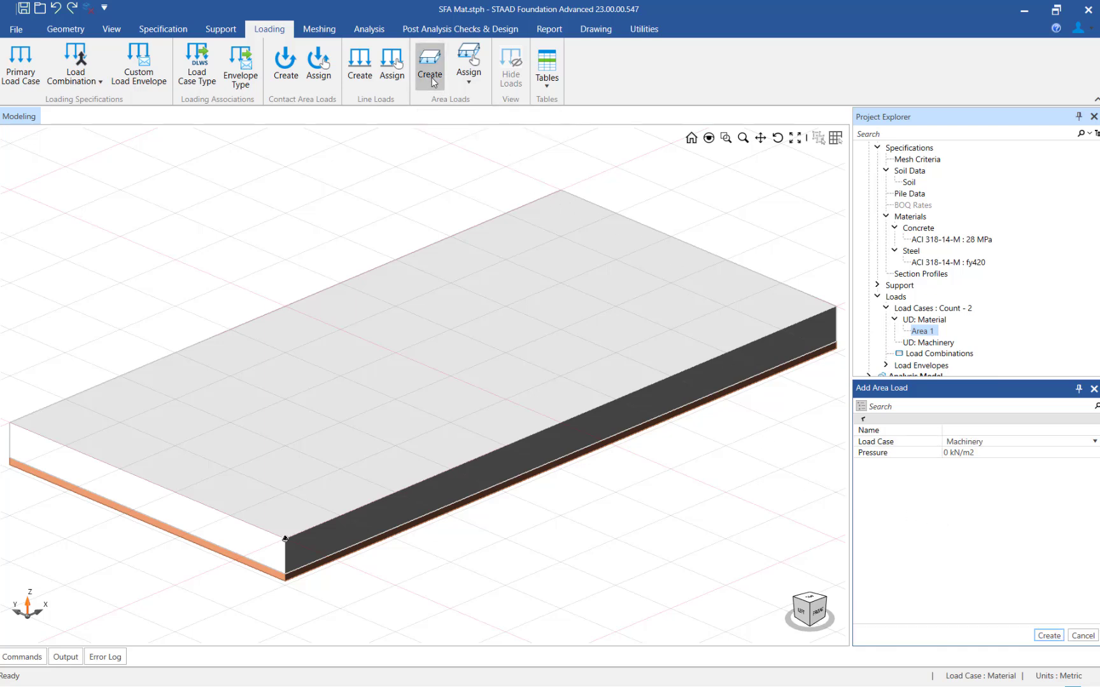
left_click(952, 431)
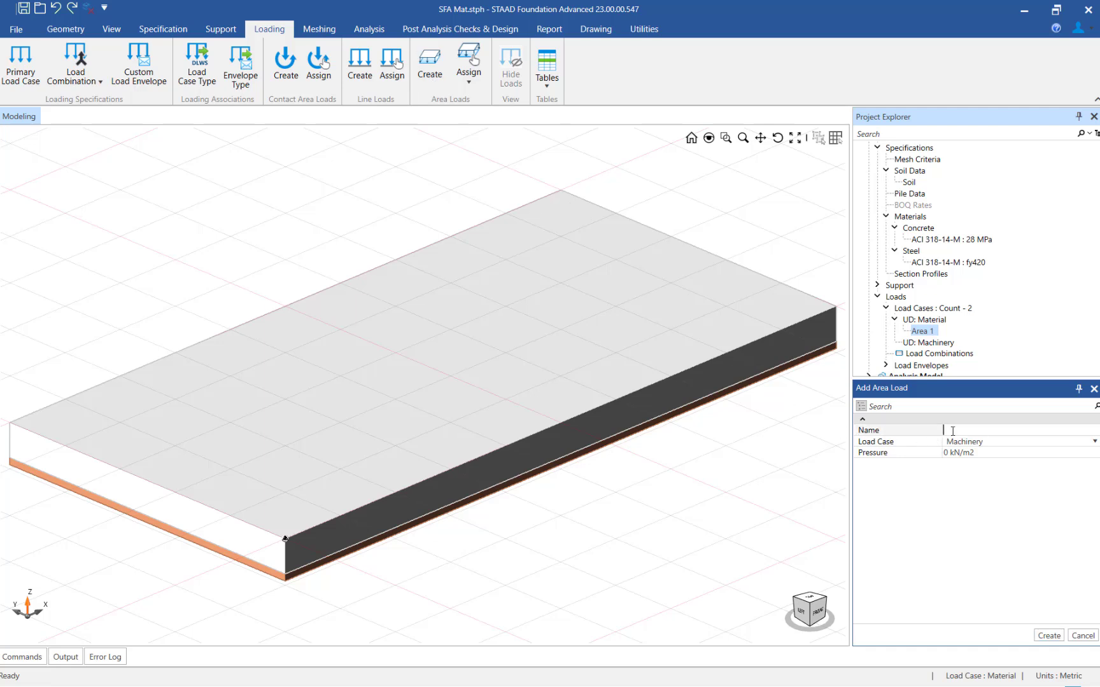
type("Area 2")
left_click(980, 441)
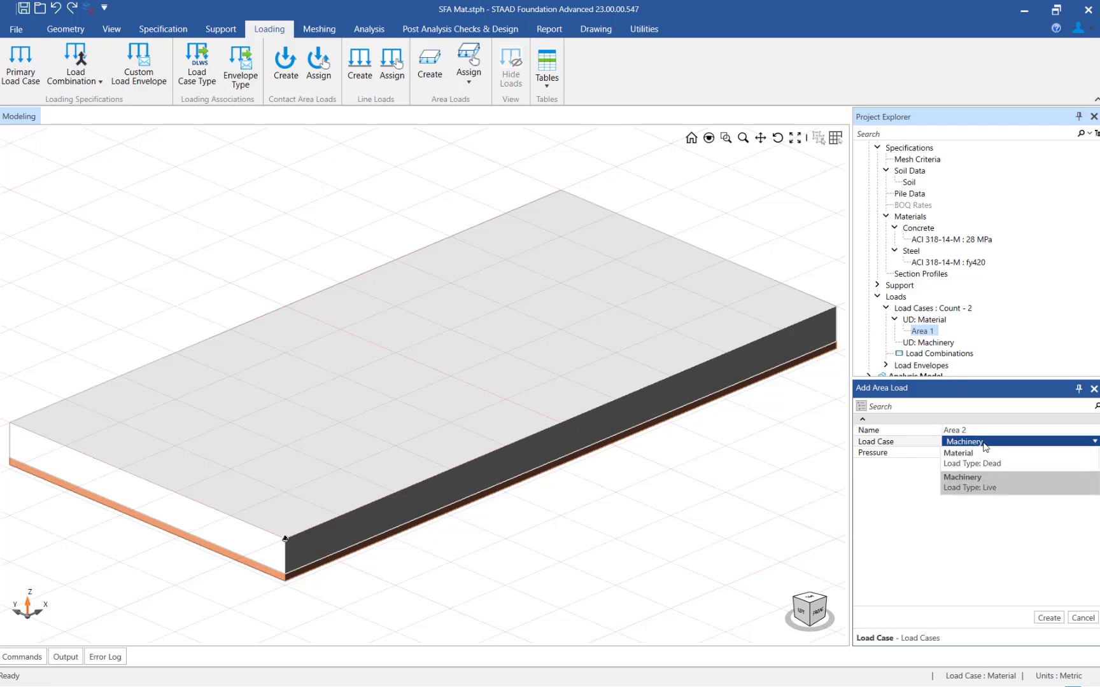
left_click(982, 453)
left_click(948, 452)
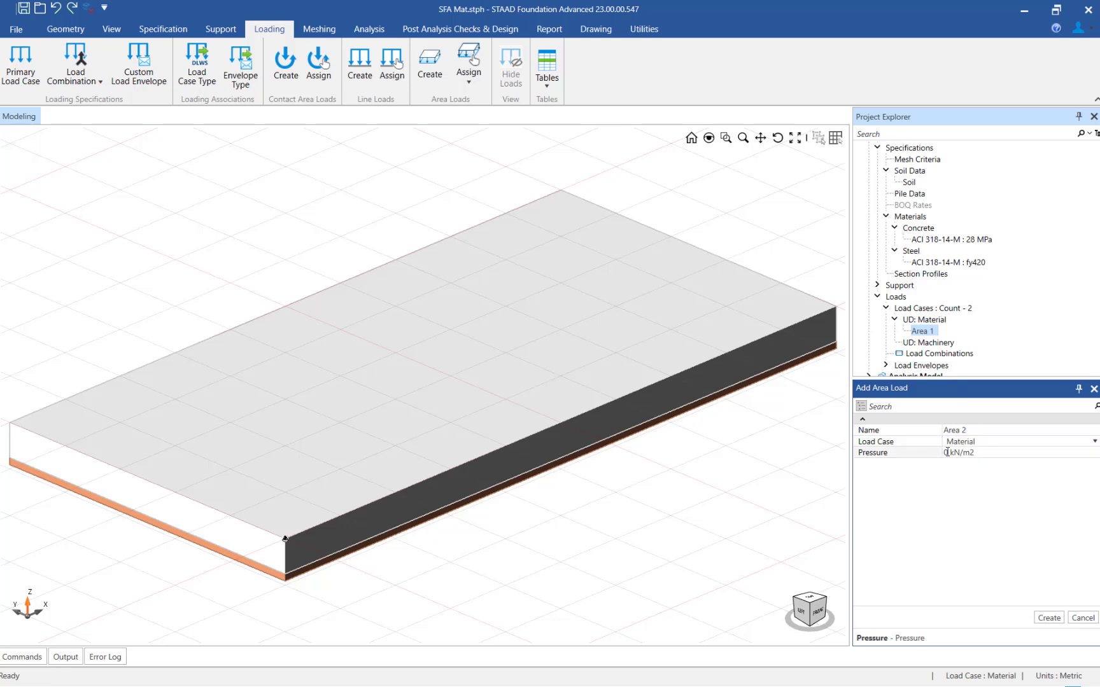
key("BackSpace")
type("-30")
left_click(1041, 623)
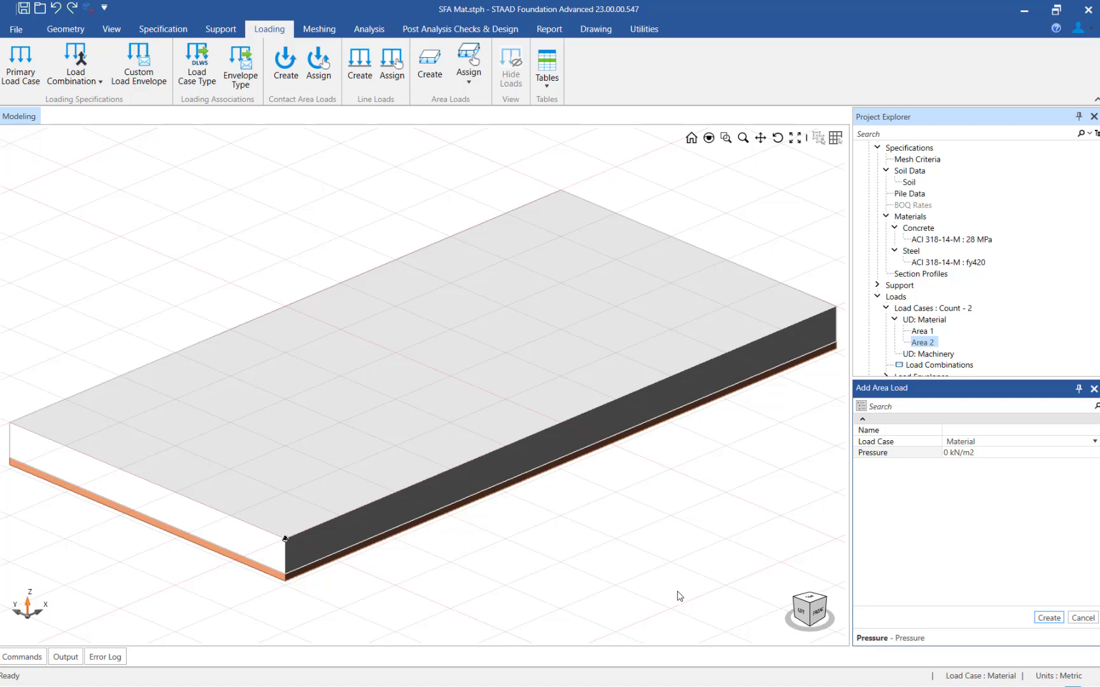
Create a contact area load named PL 1 in the Machinery load case with FZ -40 kN, keeping the default 500 by 500 mm contact area
left_click(291, 77)
left_click(969, 431)
type("PL 1")
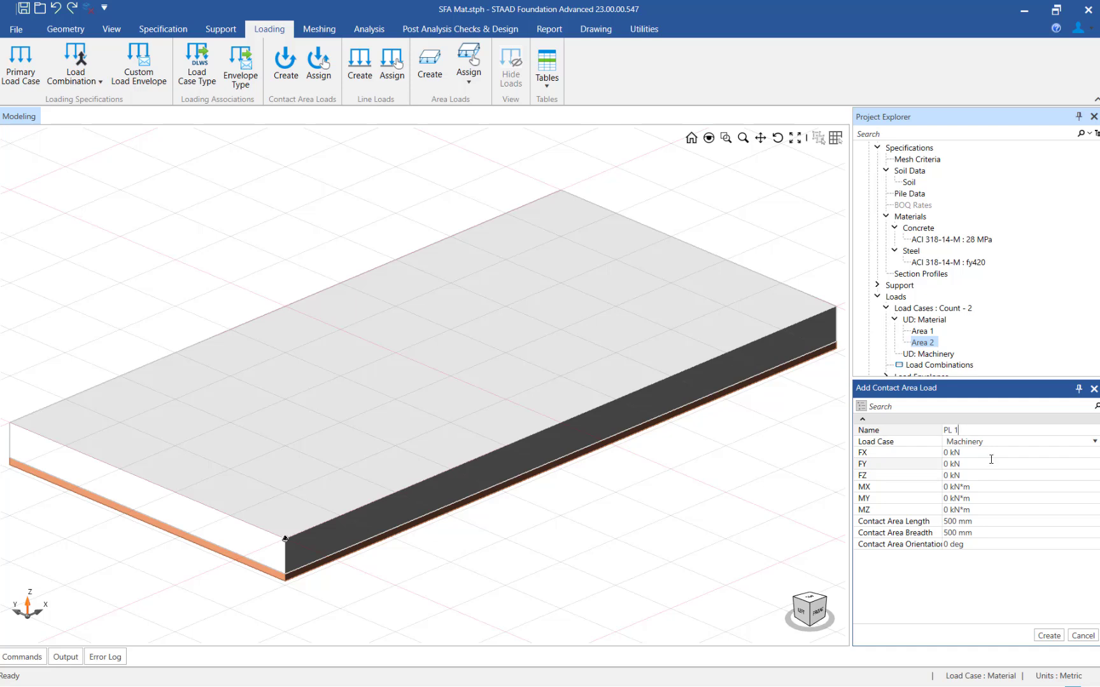
left_click(987, 443)
left_click(988, 448)
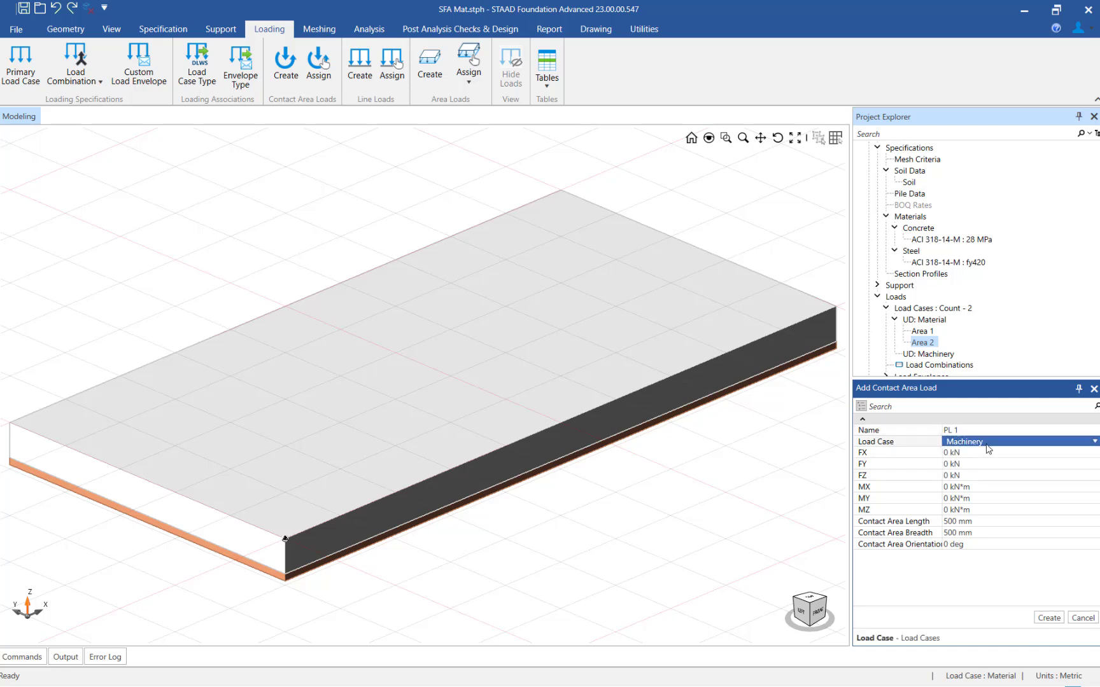
left_click(946, 476)
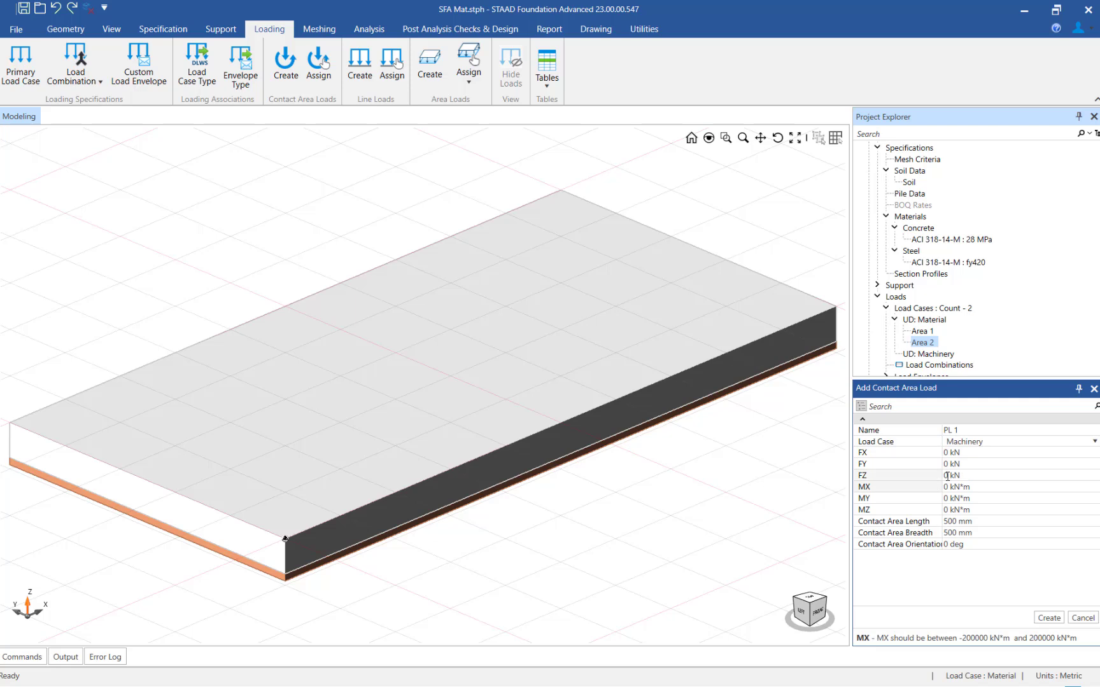
type("-40")
left_click(981, 486)
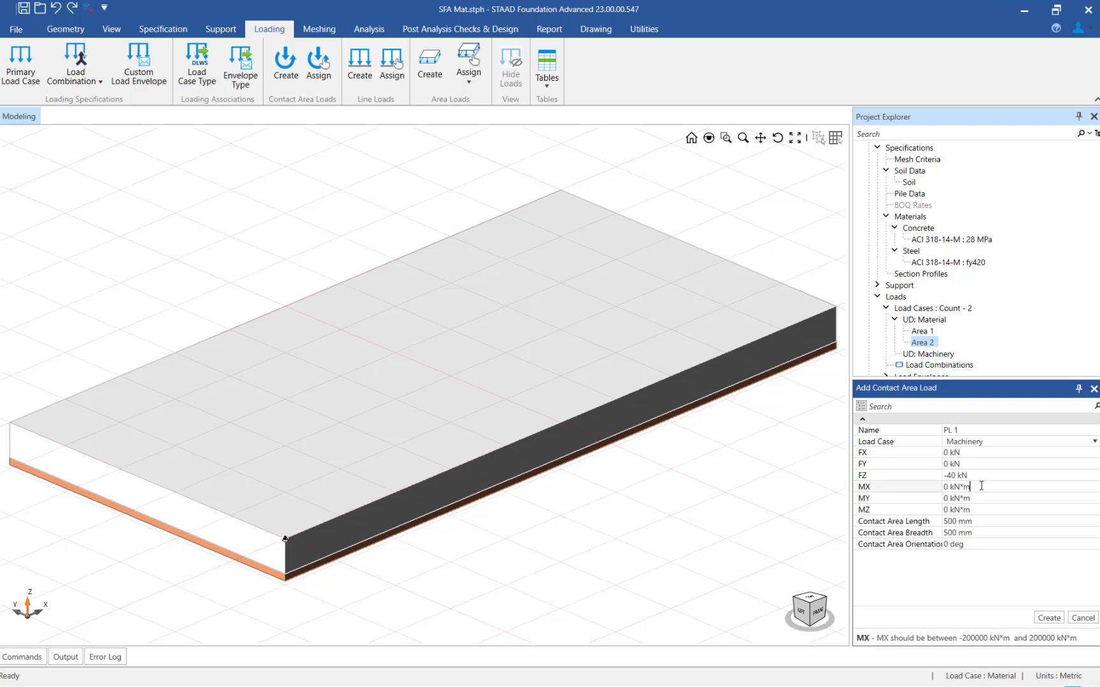
left_click(957, 523)
left_click(957, 532)
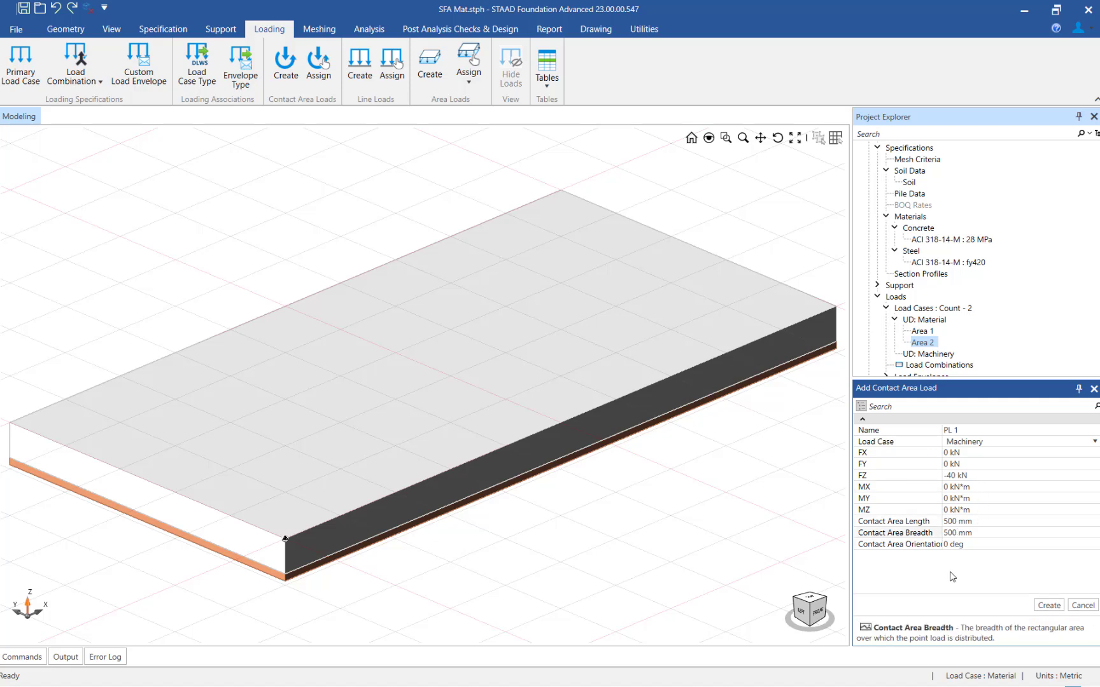
left_click(976, 545)
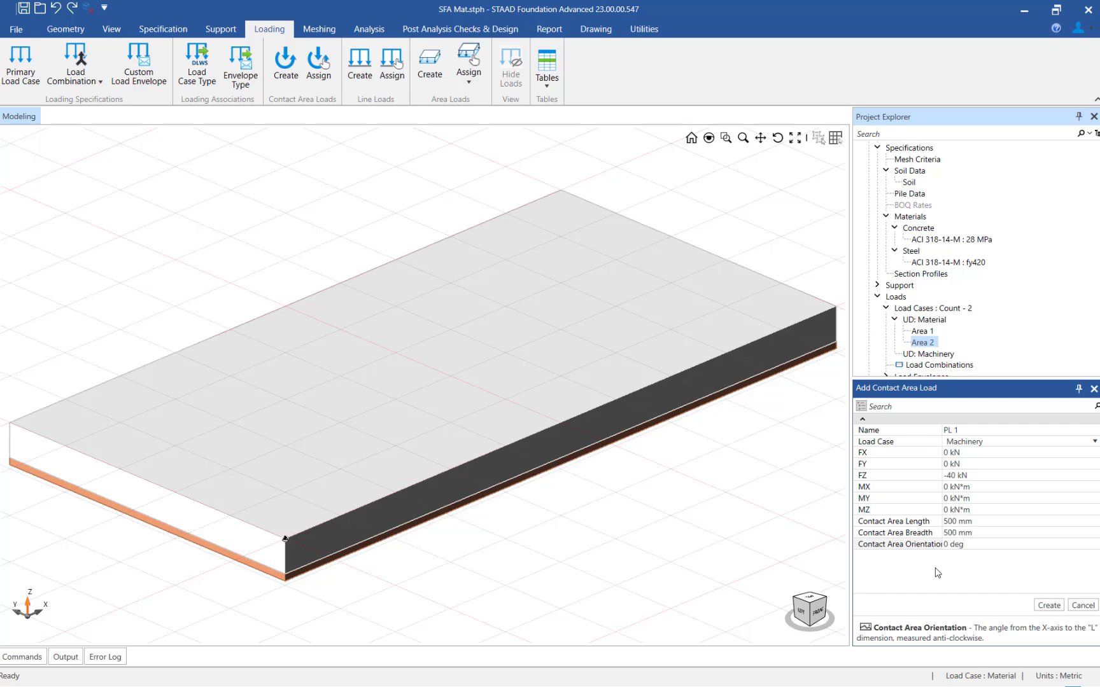
left_click(1041, 606)
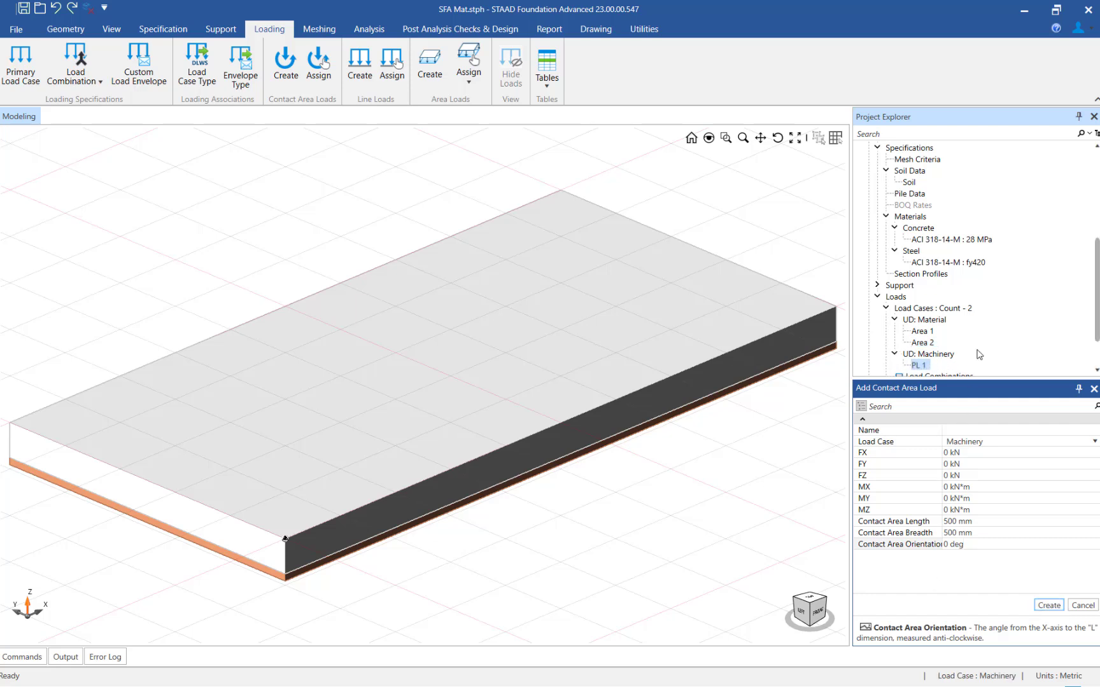
Create a contact area load named PL 2 in the Machinery load case with FZ -50 kN
scroll(977, 353, "down", 2)
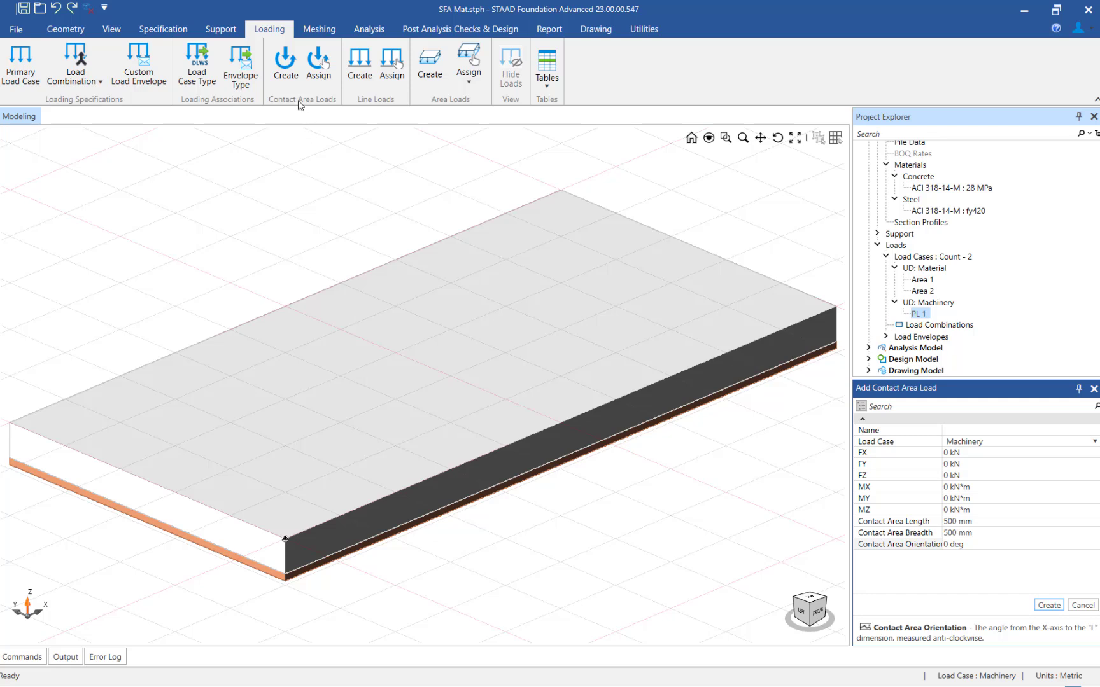
left_click(288, 76)
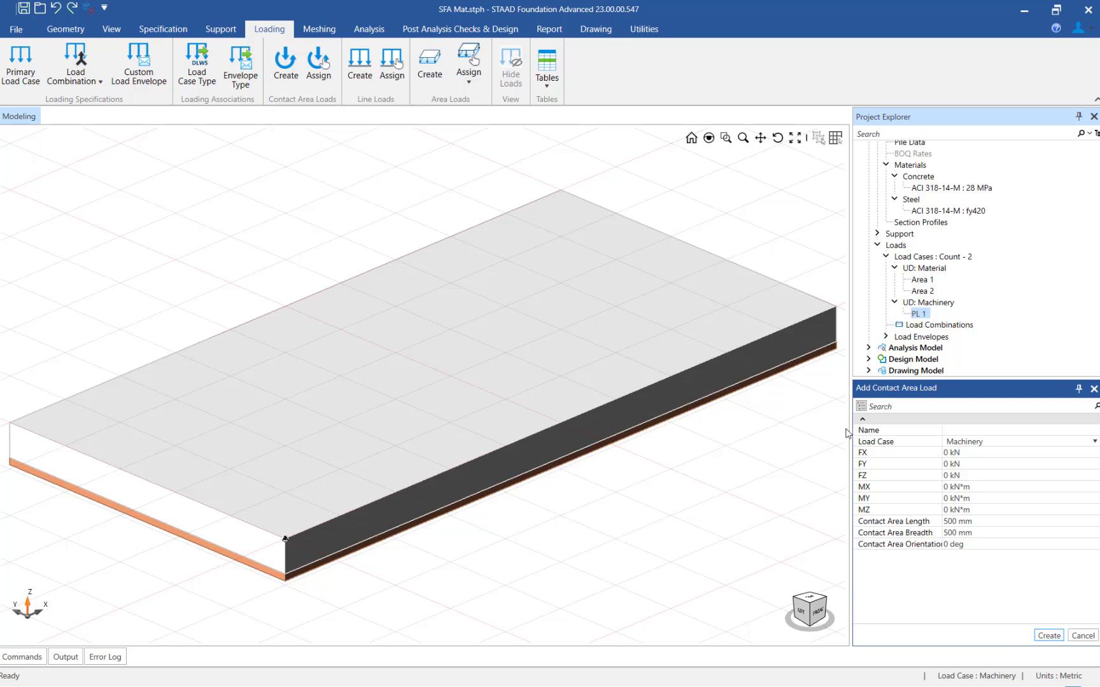
left_click(970, 434)
type("P")
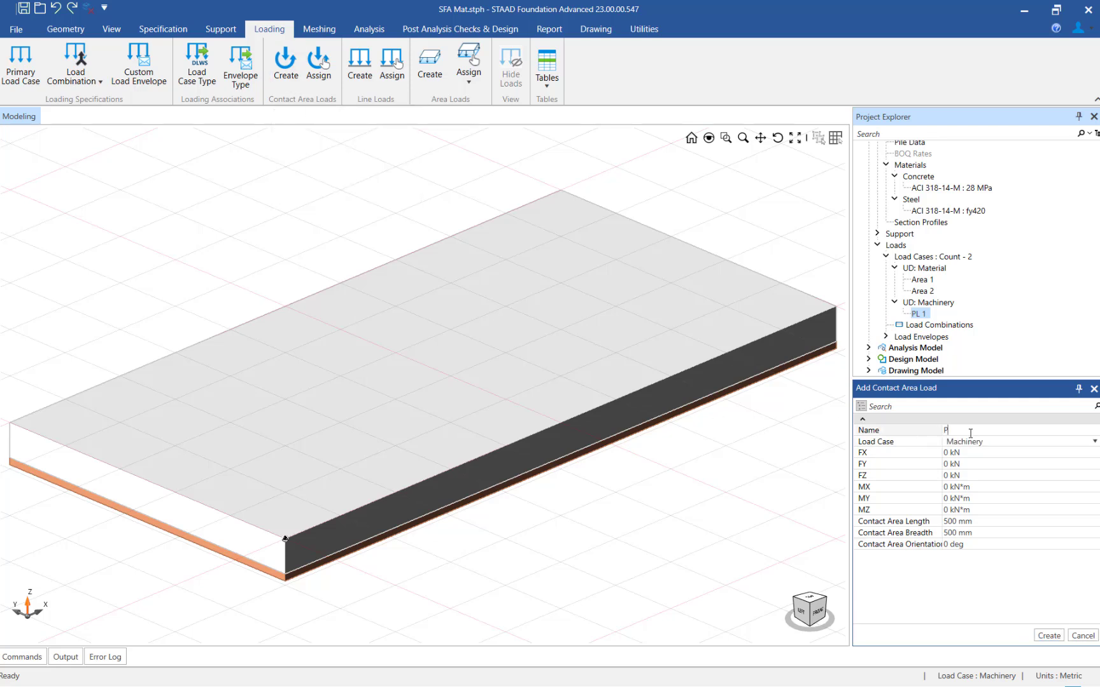
type("L 2")
left_click(947, 476)
type("-50")
left_click(1049, 617)
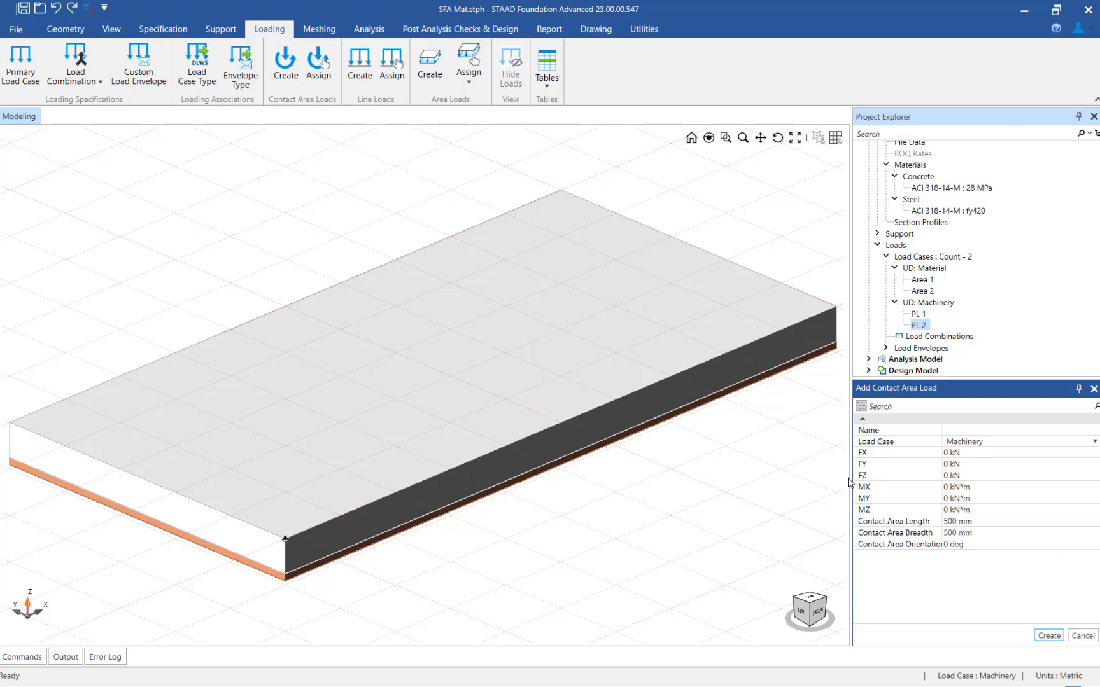
Create a contact area load named PL 3 in the Machinery load case with FZ -60 kN
left_click(948, 432)
type("PL 3")
left_click(946, 477)
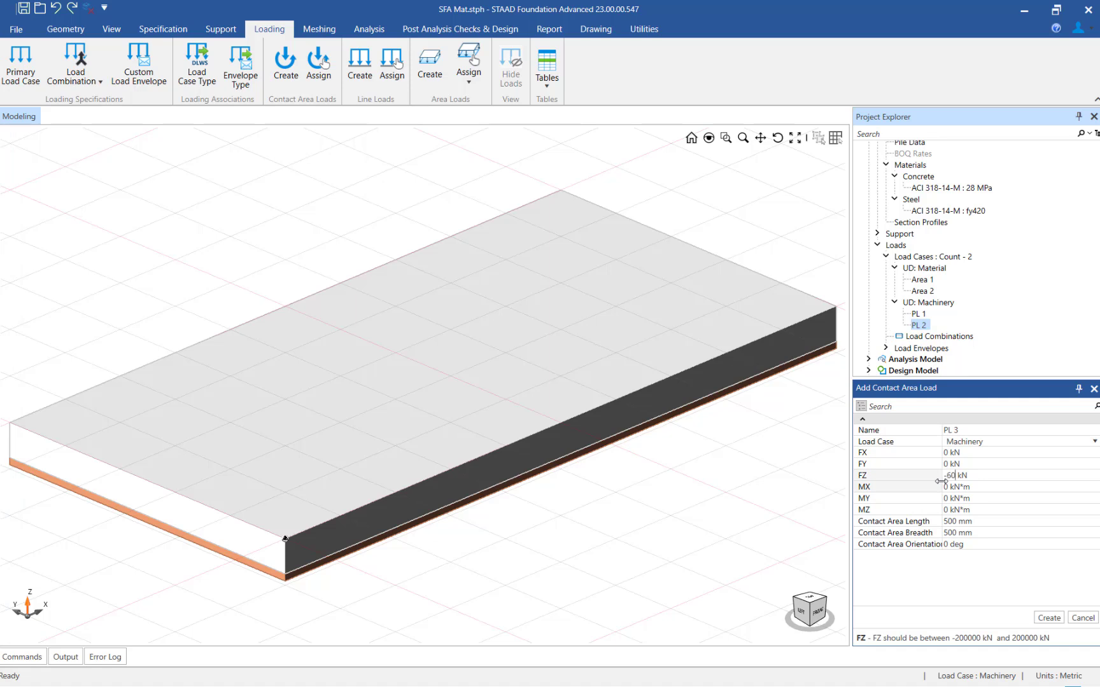
type("-50")
left_click(1049, 618)
Create a contact area load named PL 4 in the Machinery load case with FZ -50 kN
left_click(956, 428)
type("PL 4")
left_click(946, 476)
type("-50")
left_click(1049, 618)
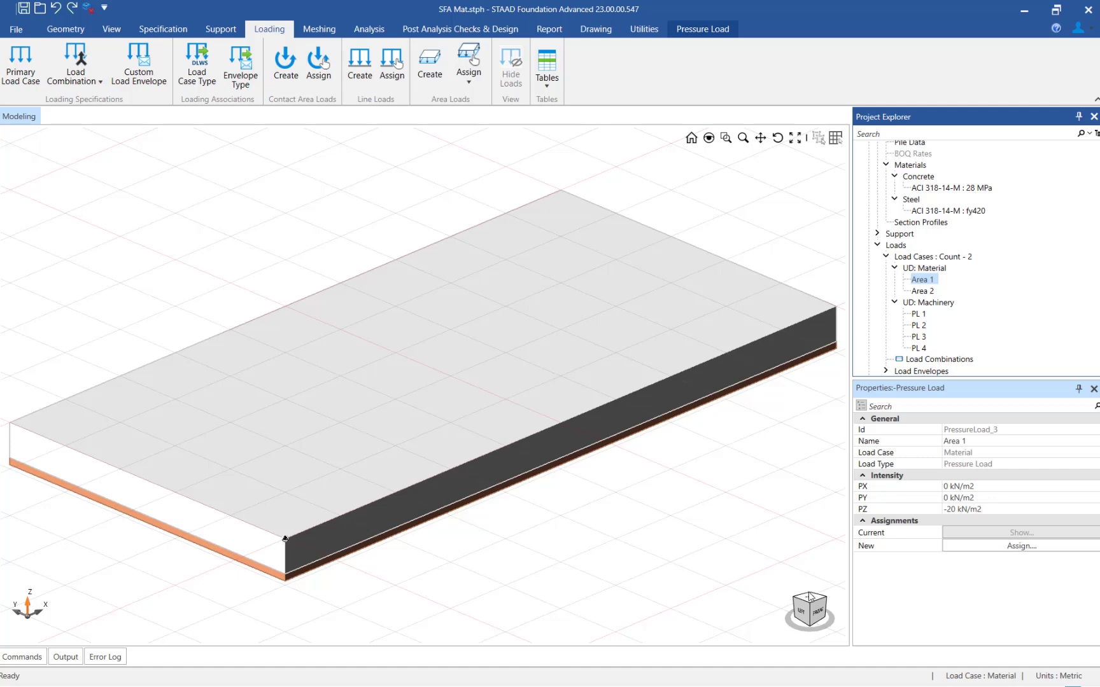
Assign the Area 1 load by area to the rectangle with corners (1, 4), (5, 4), (5, 1) and (1, 1) on the mat
left_click(808, 597)
scroll(441, 449, "down", 2)
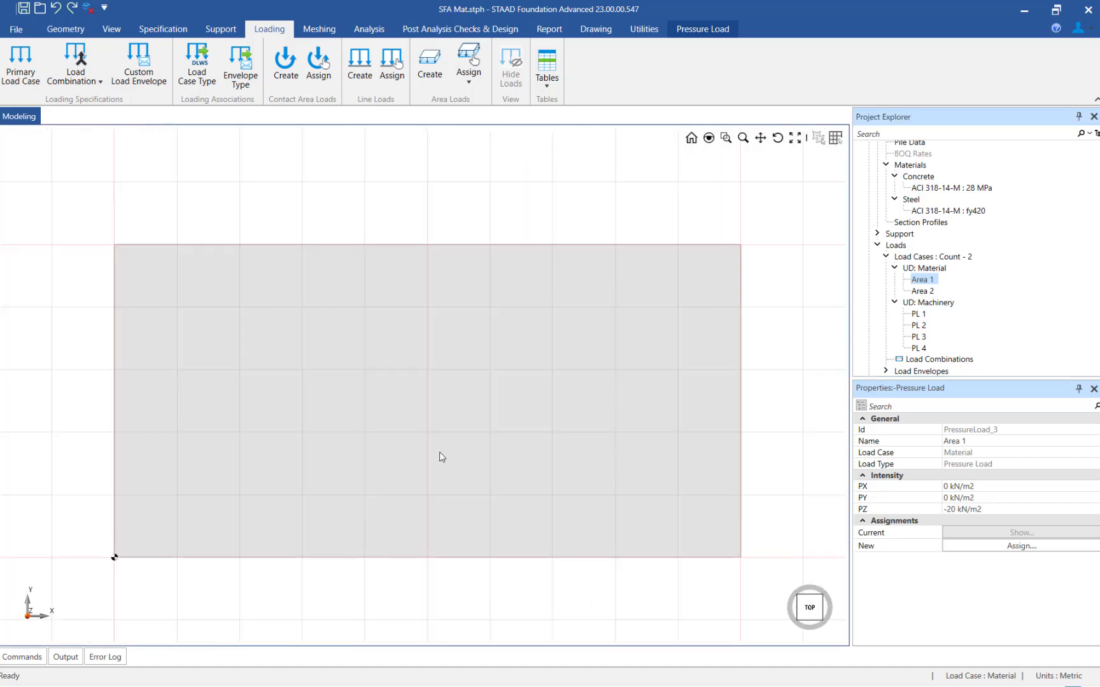
left_click(919, 280)
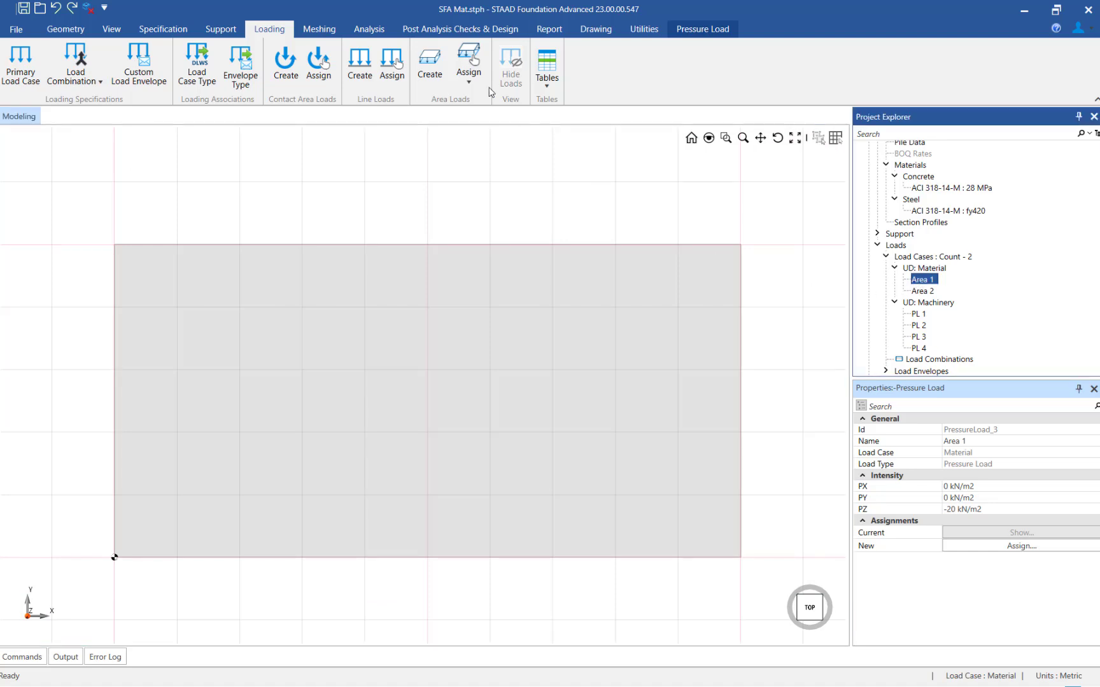
left_click(469, 60)
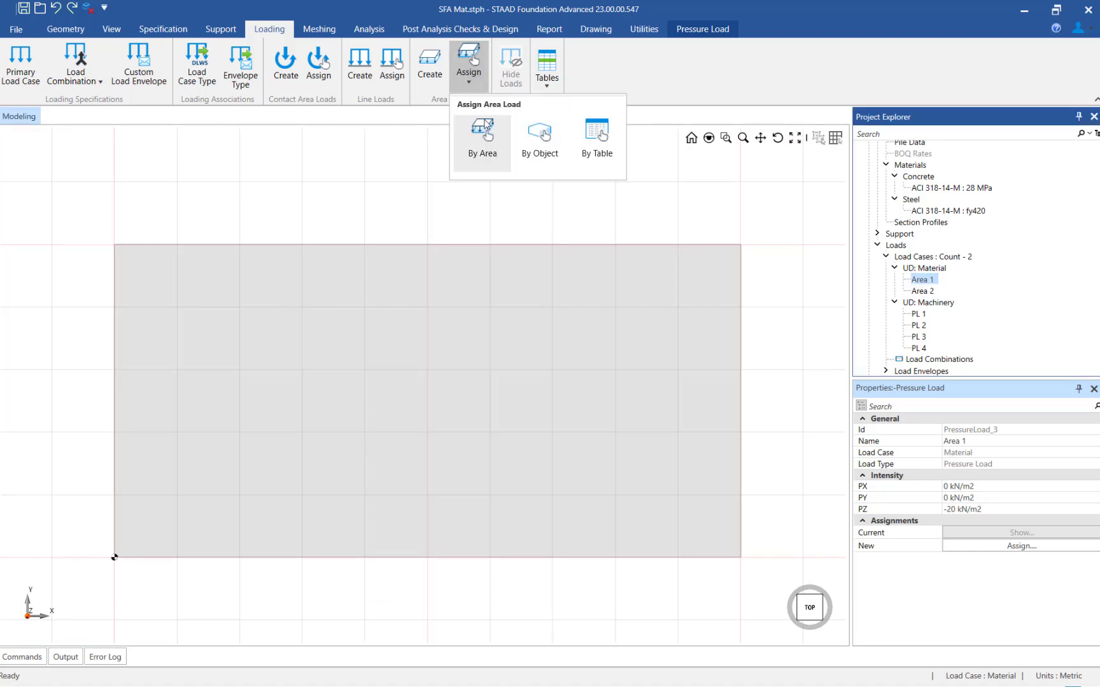
left_click(483, 140)
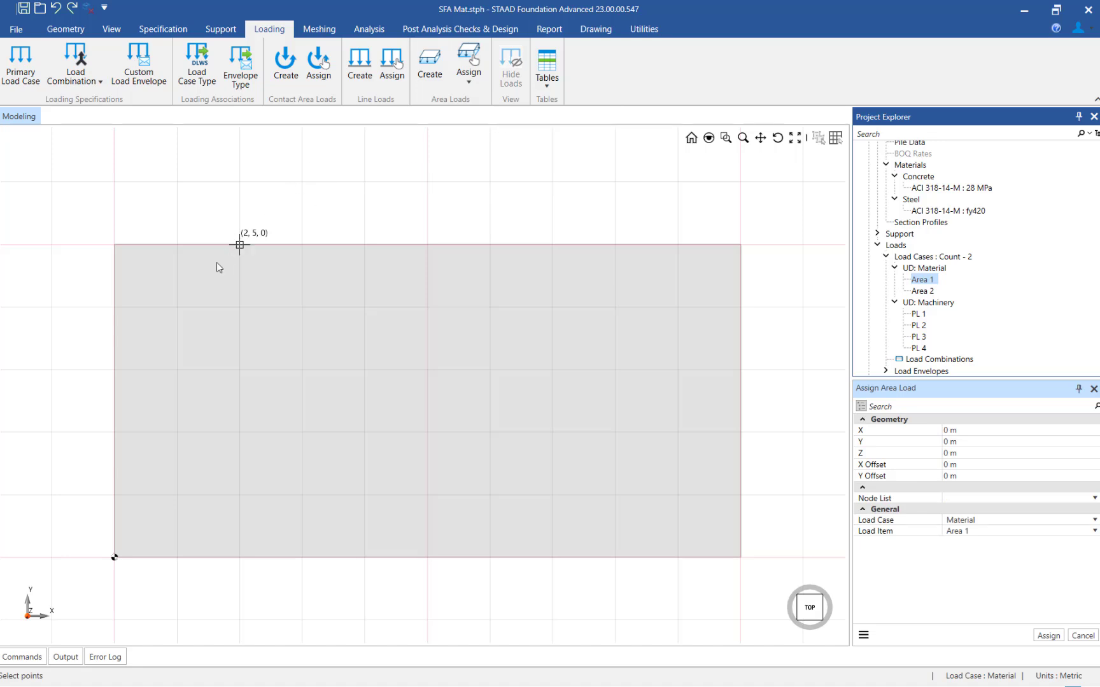
left_click(177, 307)
left_click(428, 307)
left_click(428, 495)
left_click(176, 495)
left_click(178, 308)
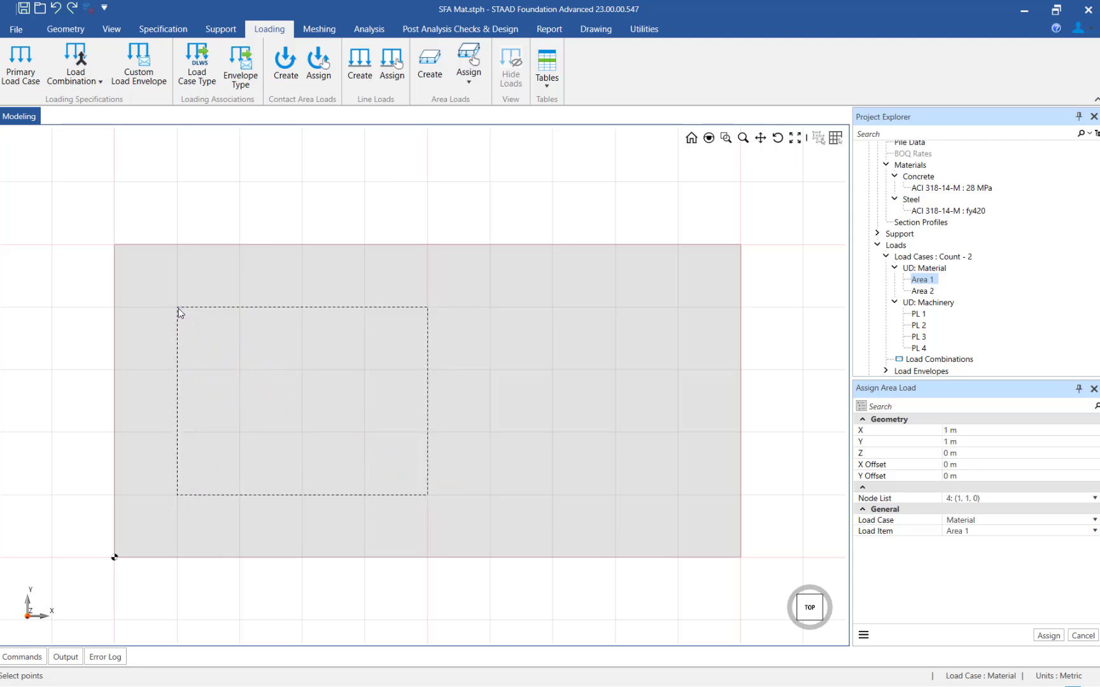
left_click(1048, 635)
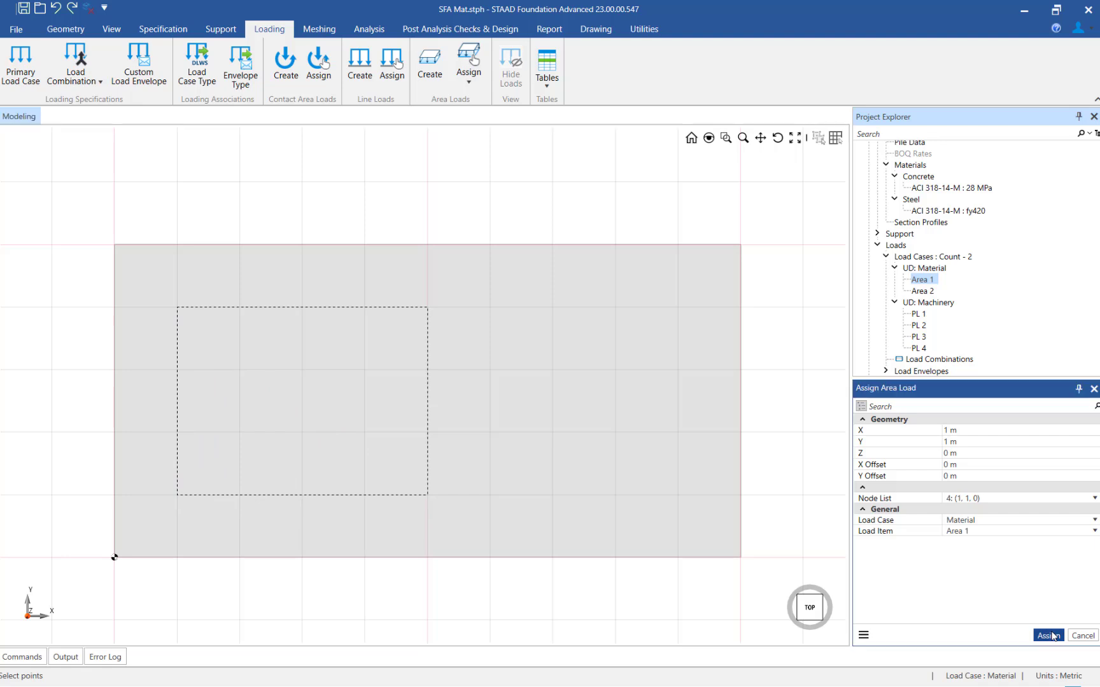
Assign the Area 2 load by area to the rectangle with corners (5, 4), (9, 4), (9, 1) and (5, 1) on the mat
left_click(920, 291)
left_click(469, 67)
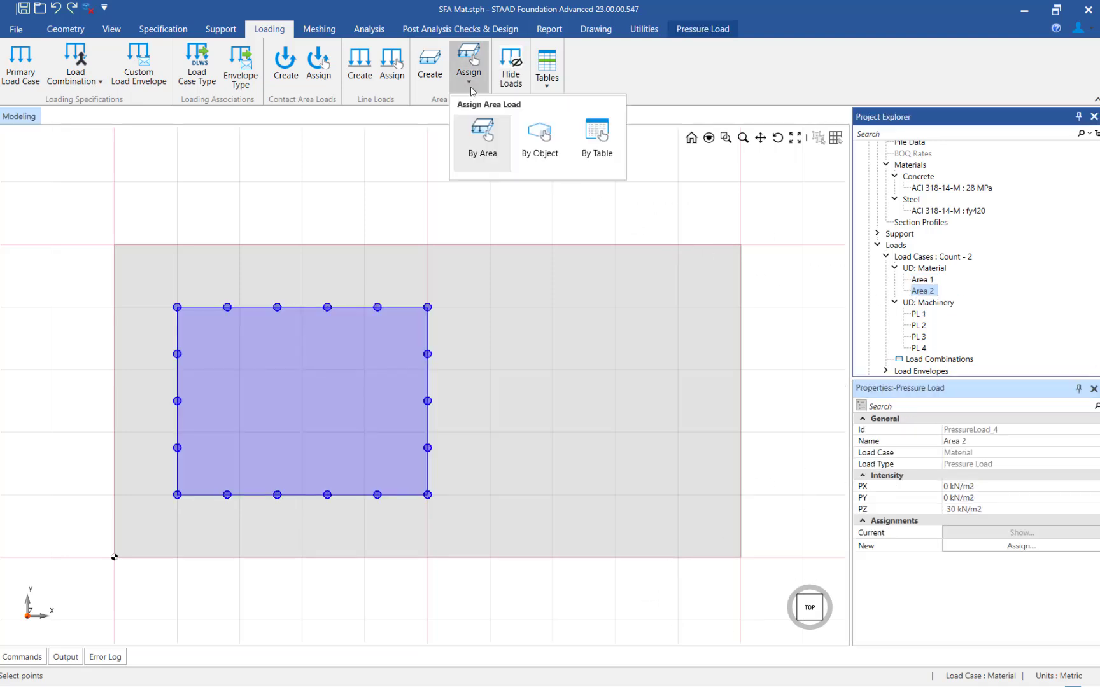
left_click(482, 137)
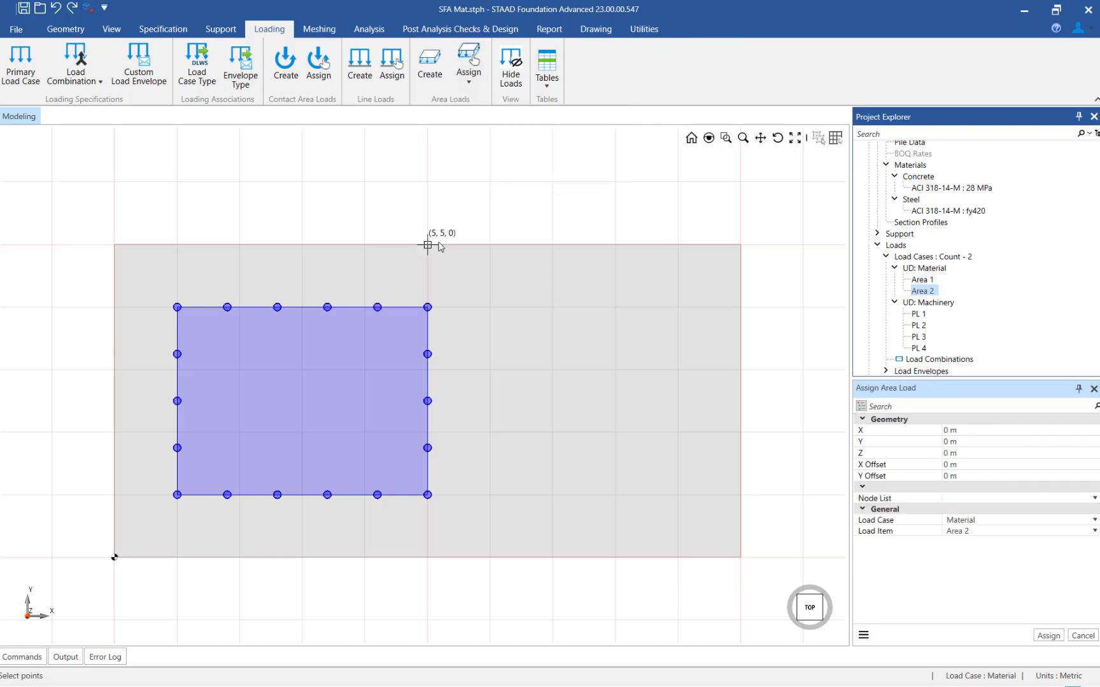
left_click(428, 308)
left_click(677, 309)
left_click(643, 496)
left_click(428, 494)
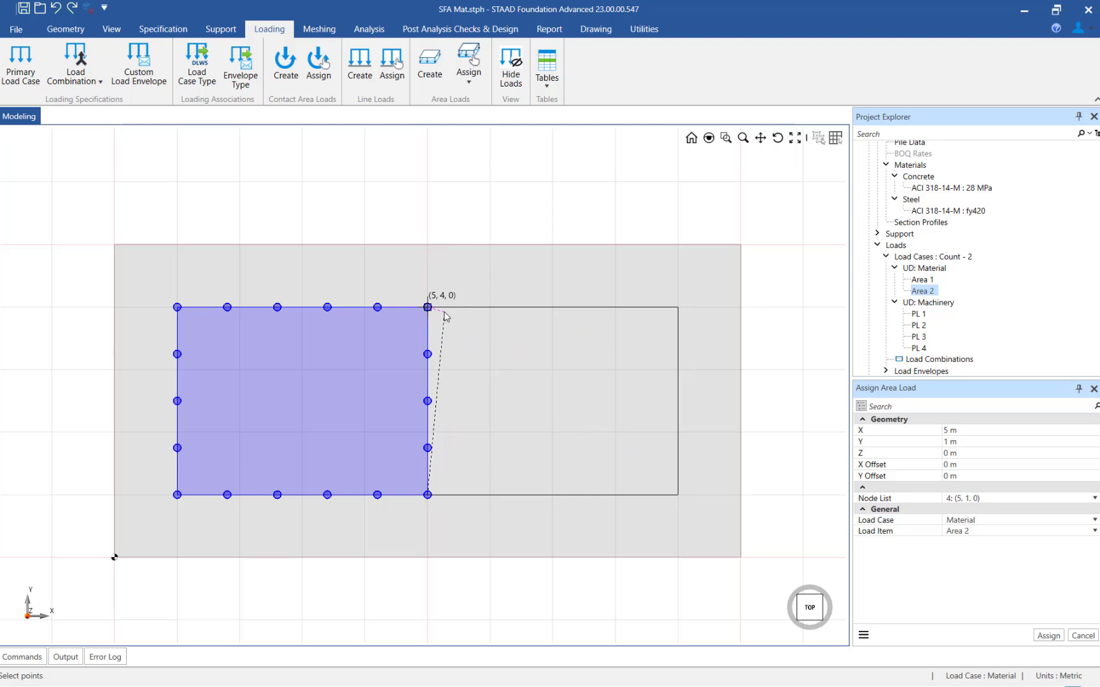
left_click(1047, 636)
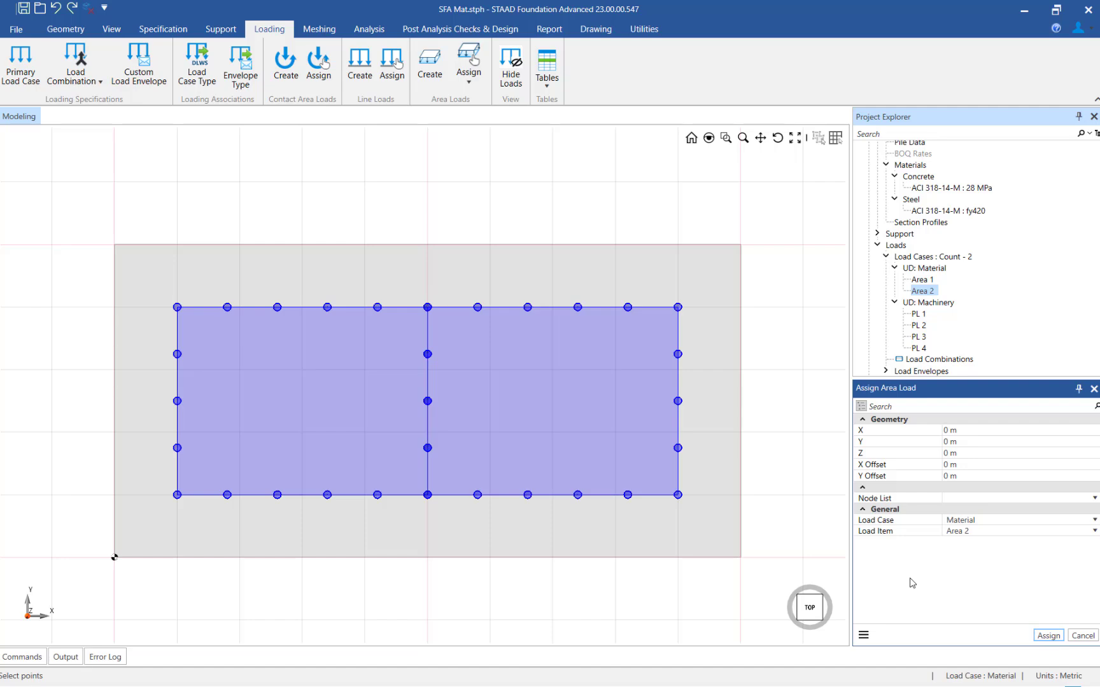
Assign the contact area load PL 1 to the mat at point (2, 3, 0)
left_click(822, 619)
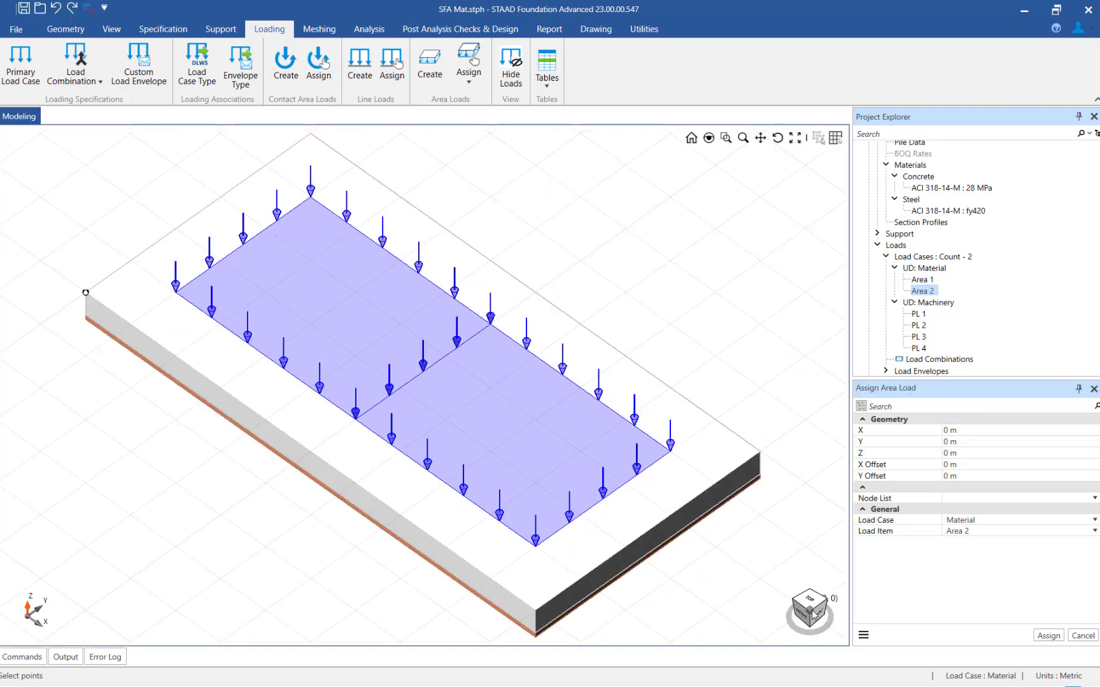
left_click(809, 599)
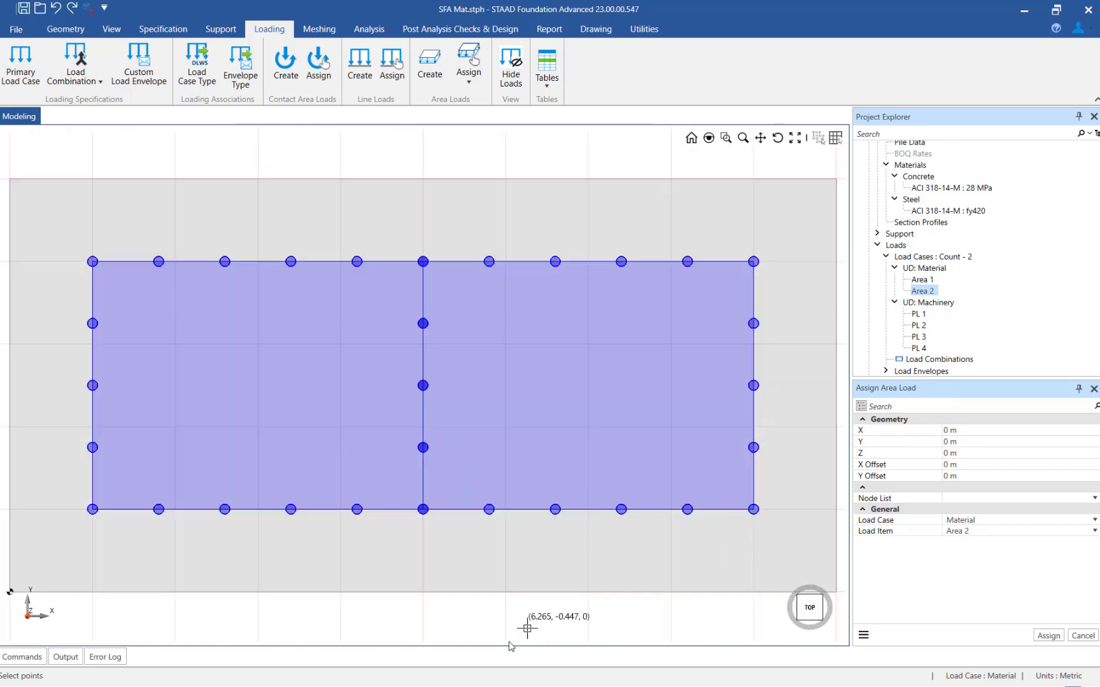
left_click(920, 314)
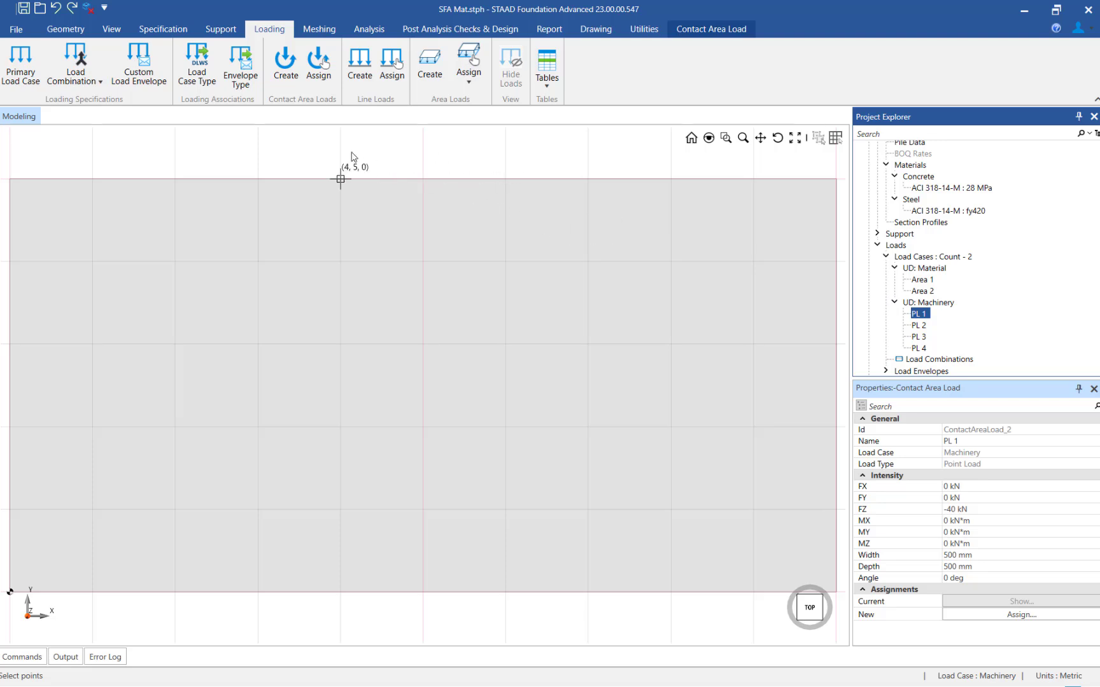
left_click(315, 71)
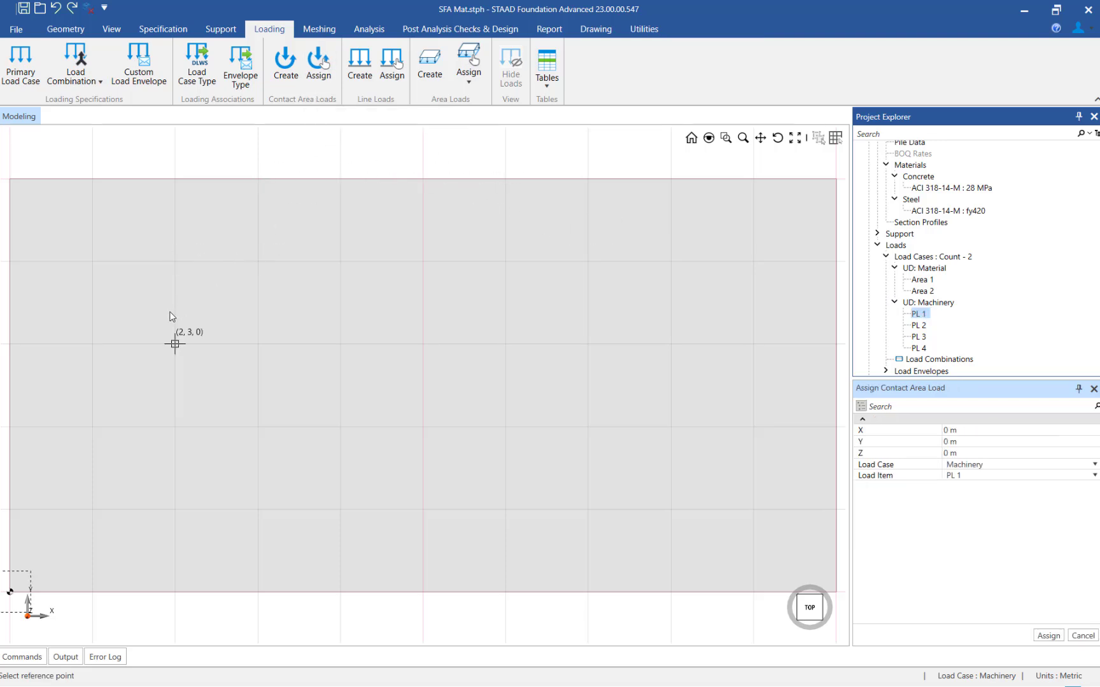
left_click(175, 344)
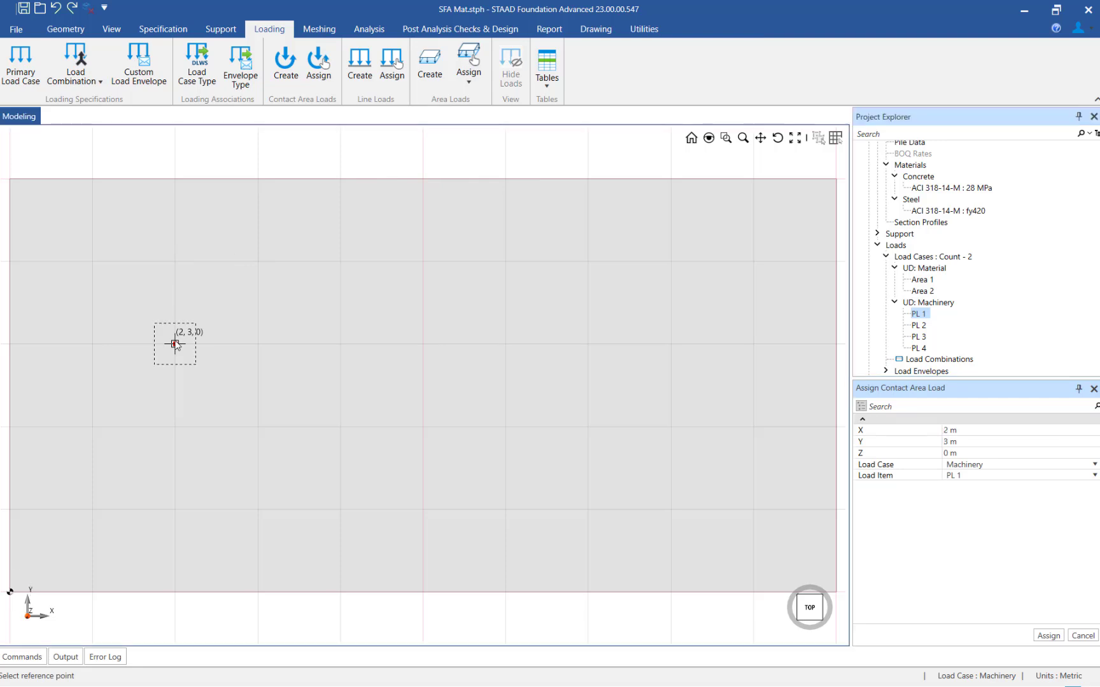
left_click(1048, 636)
Assign the contact area load PL 2 to the mat at point (4, 2, 0)
left_click(917, 325)
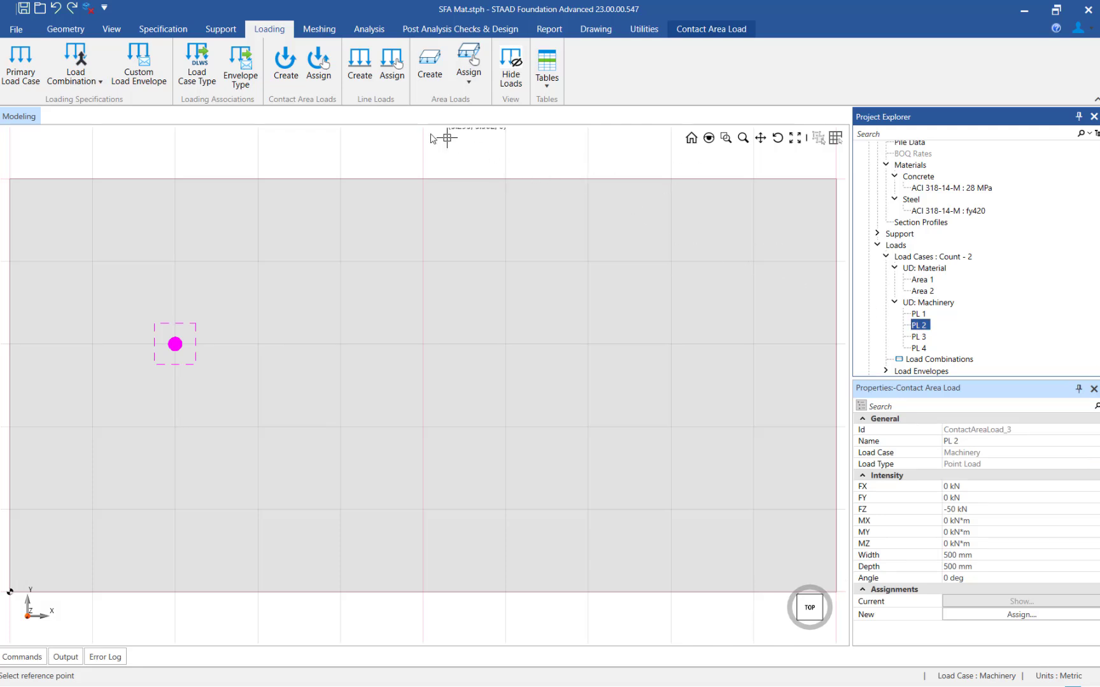
left_click(319, 65)
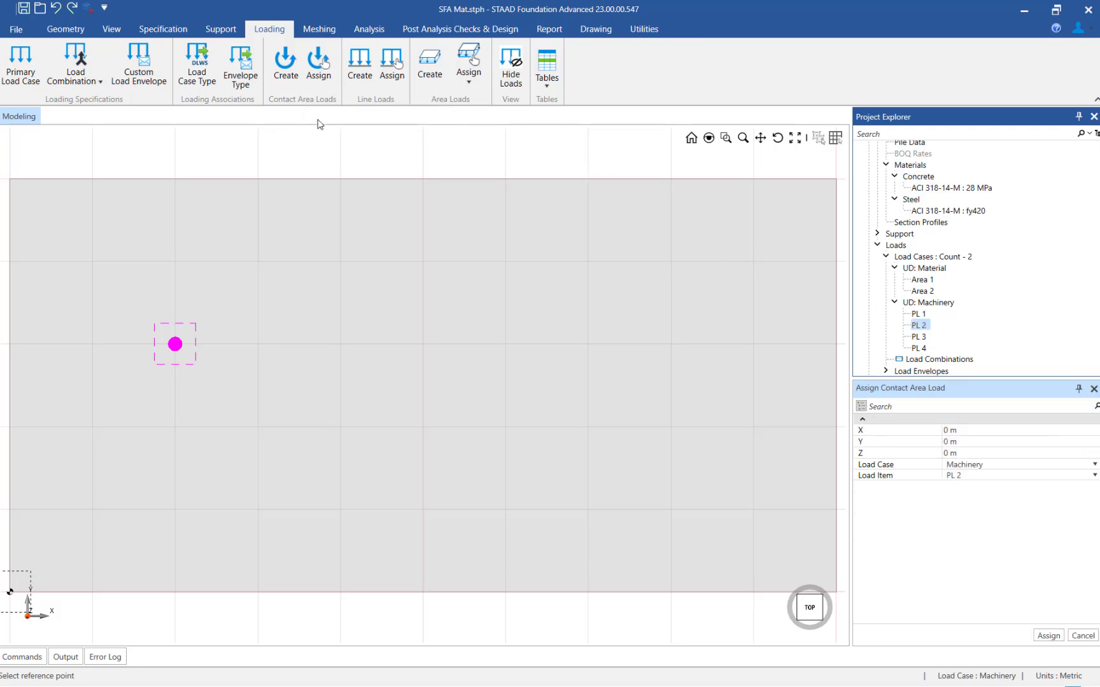
left_click(340, 427)
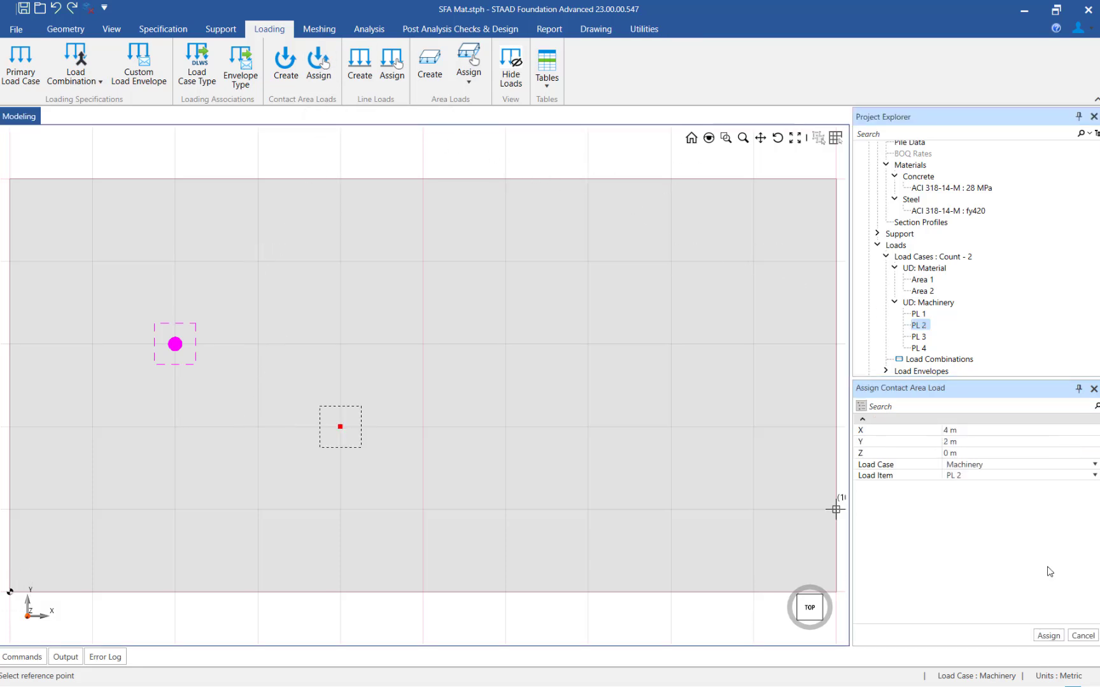
left_click(1052, 635)
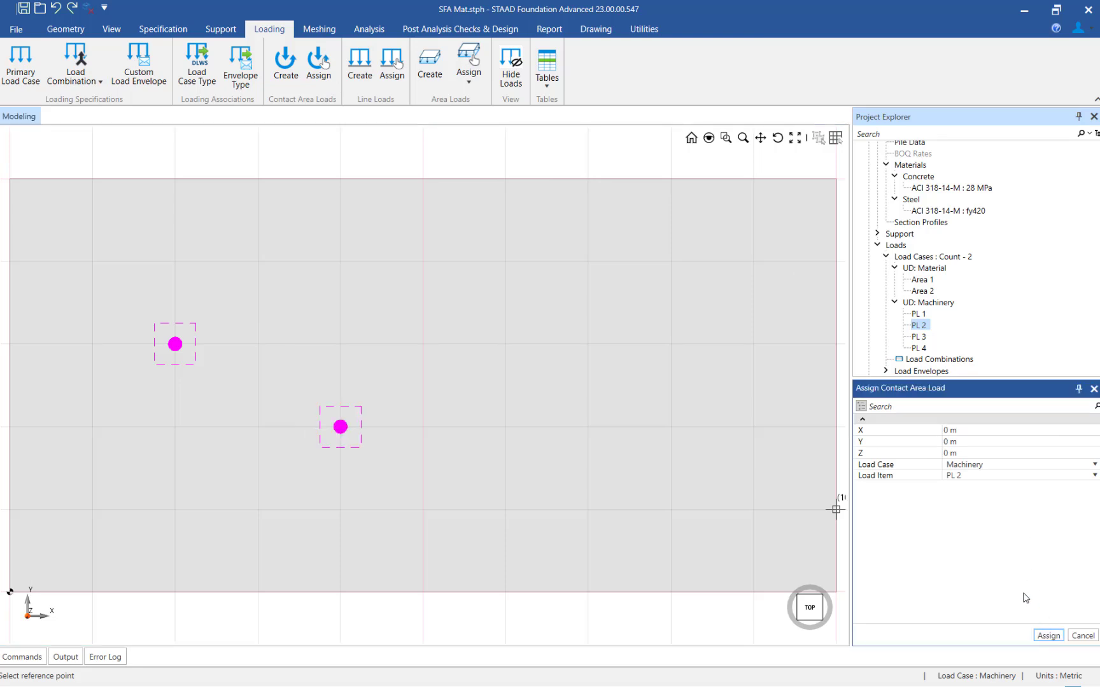
Assign the contact area load PL 3 to the mat at point (6, 2, 0)
left_click(919, 337)
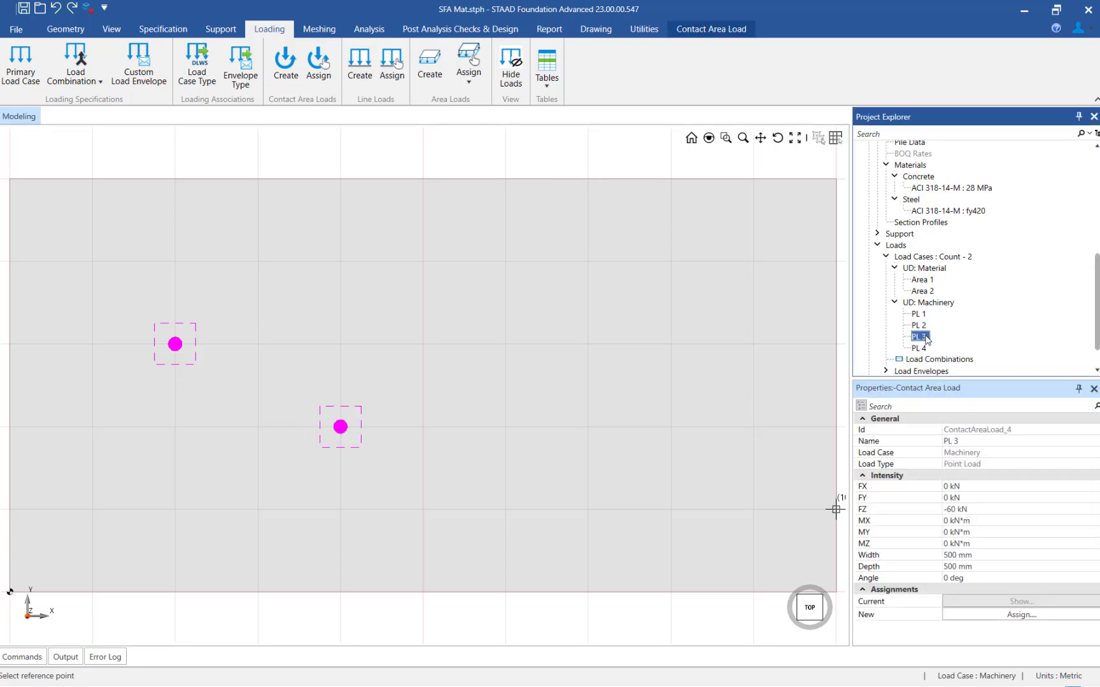
left_click(309, 81)
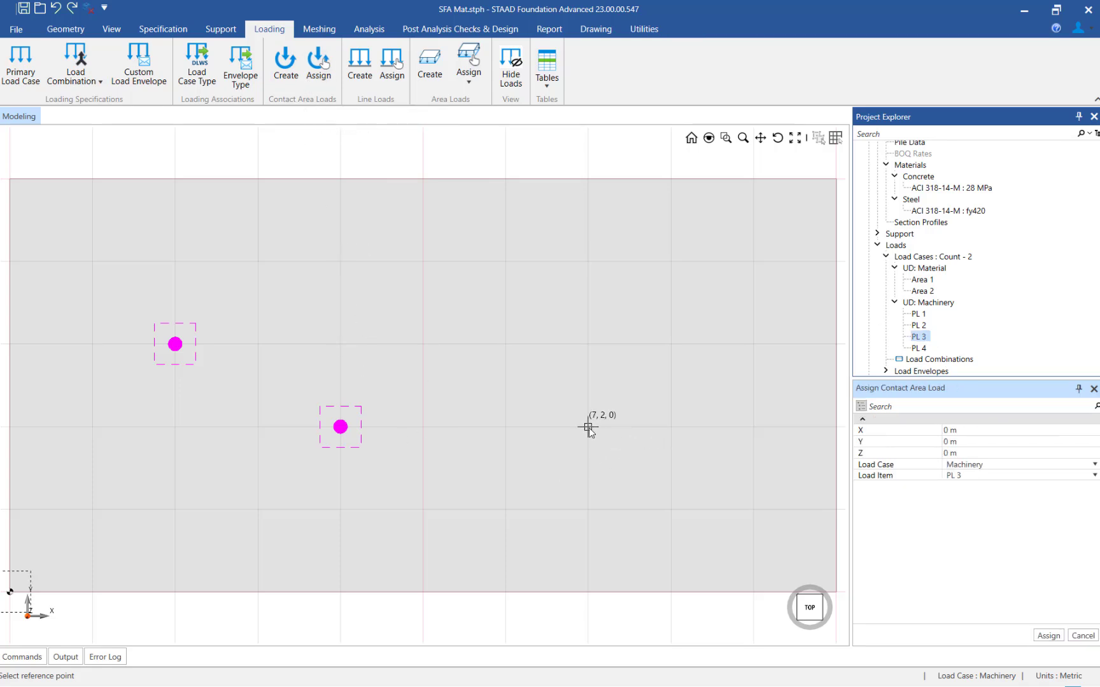
left_click(506, 427)
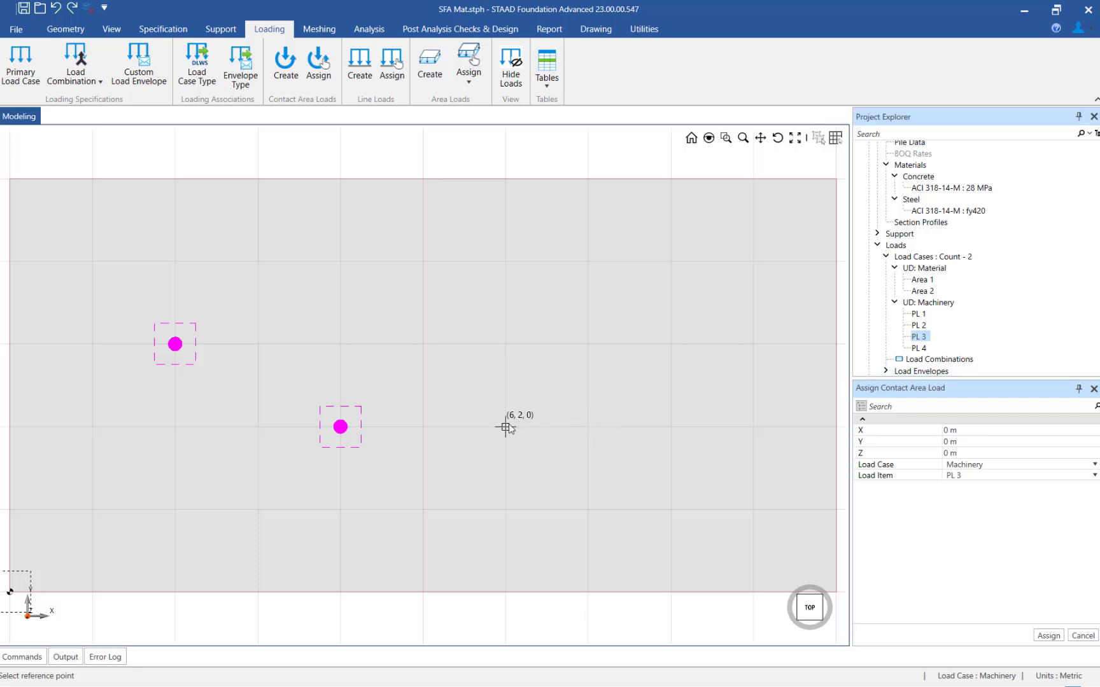
left_click(1043, 635)
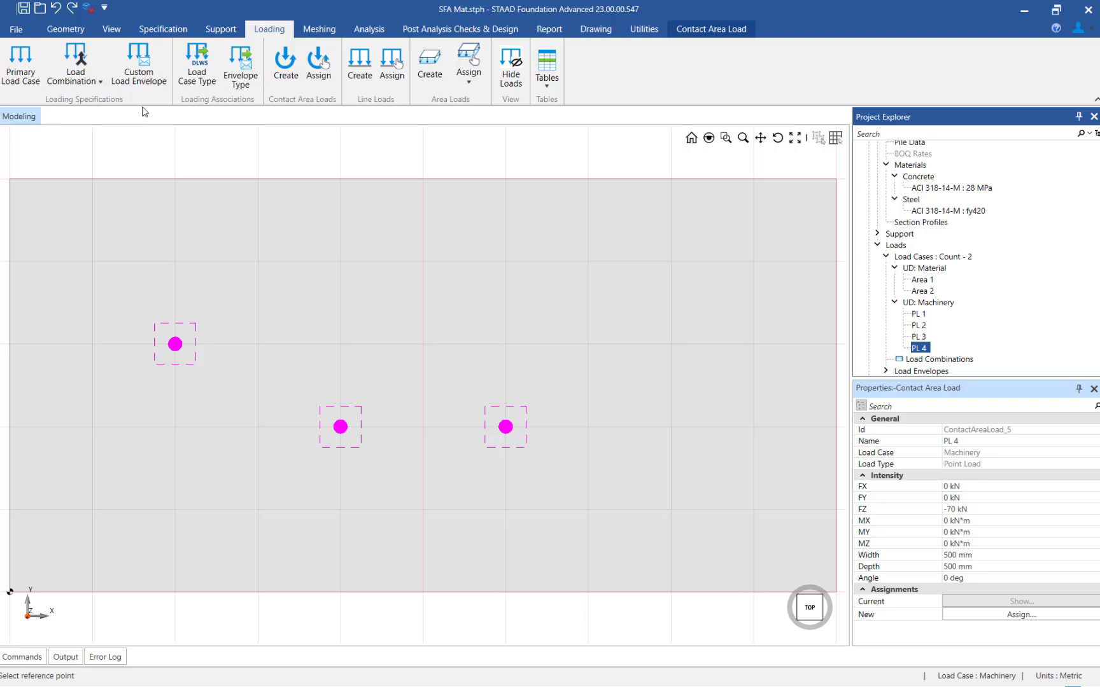
Assign the contact area load PL 4 to the mat at point (8, 3, 0)
left_click(319, 77)
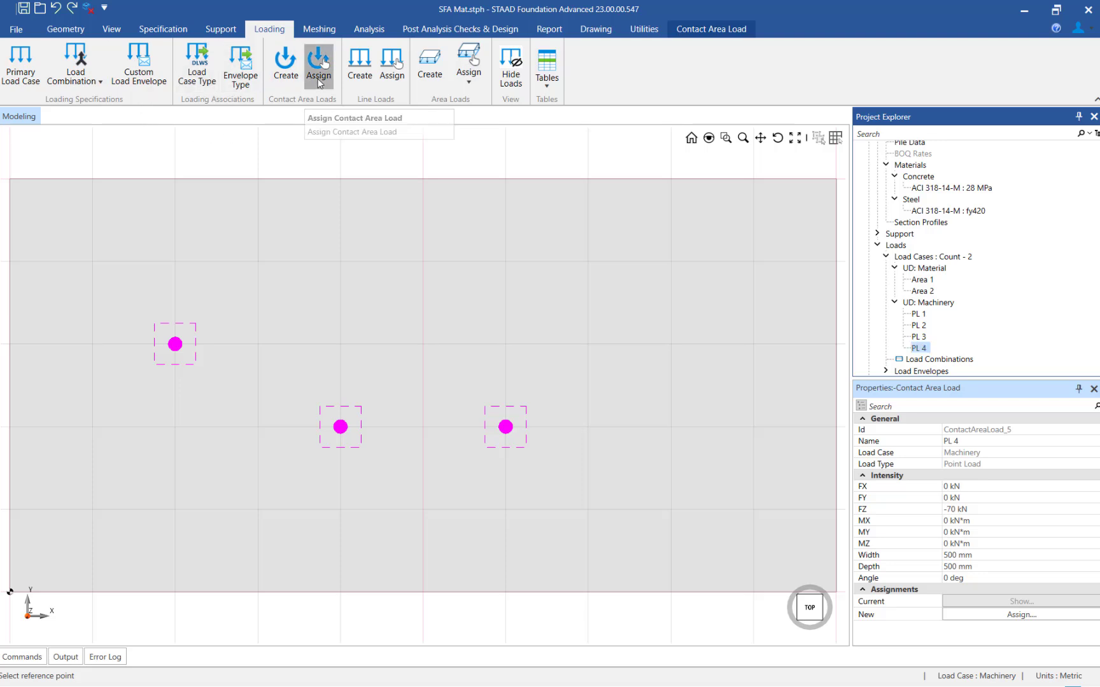
left_click(671, 344)
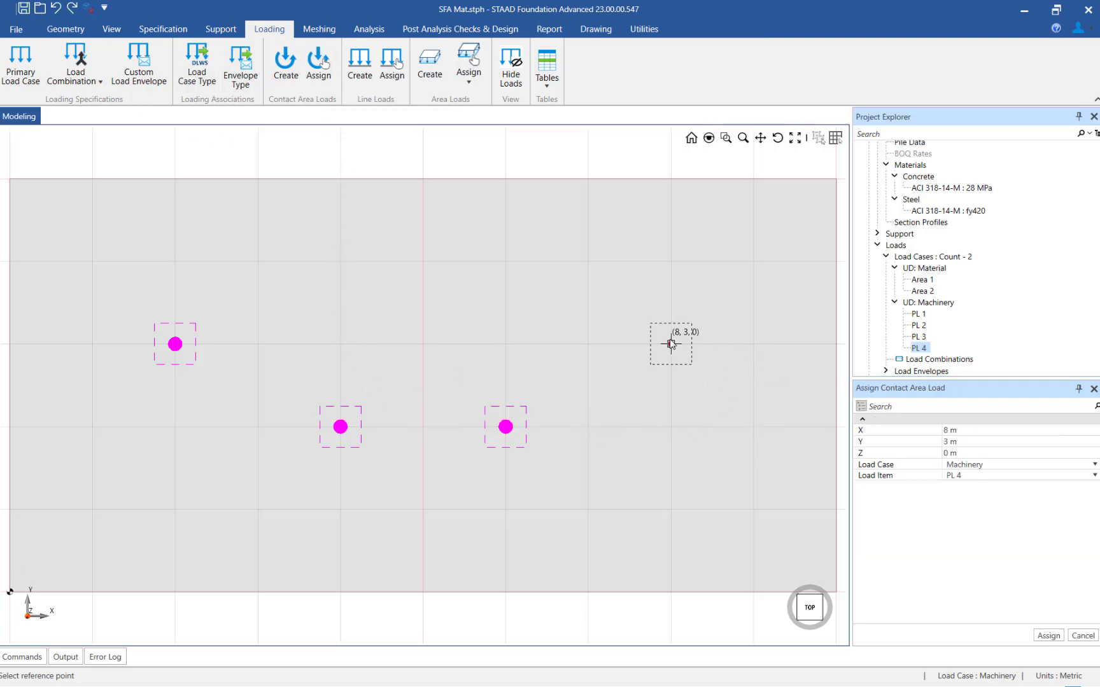
left_click(1054, 636)
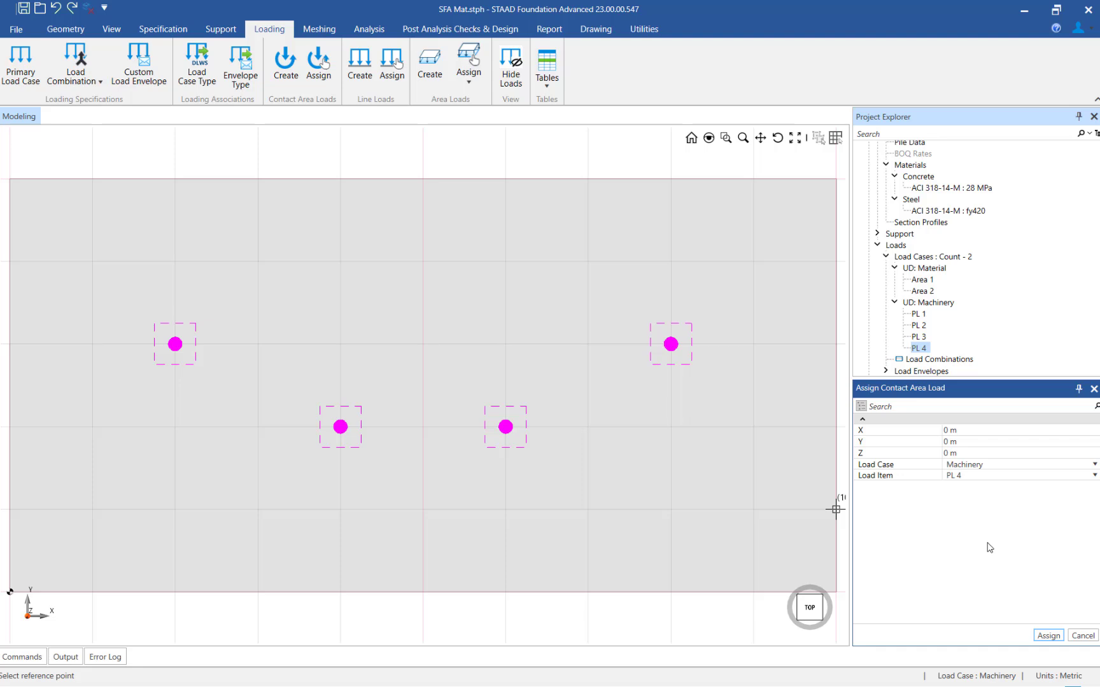
Check the assigned Machinery and Material loads on the mat in a 3D view by selecting PL 1, PL 2 and Area 1
left_click(919, 314)
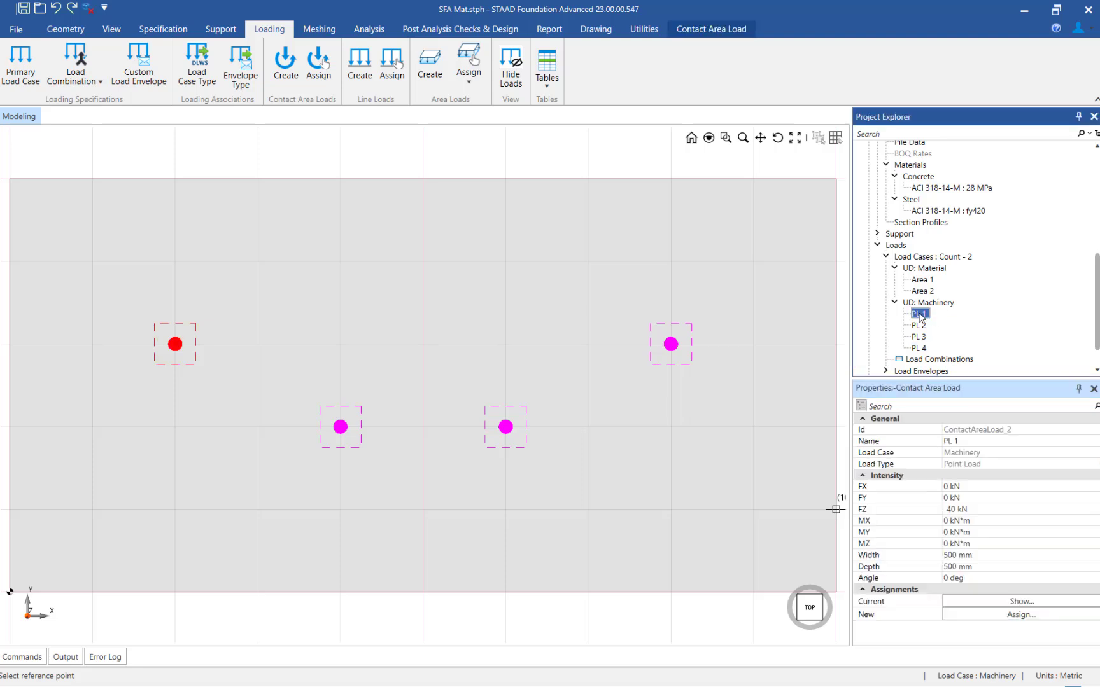
left_click(820, 620)
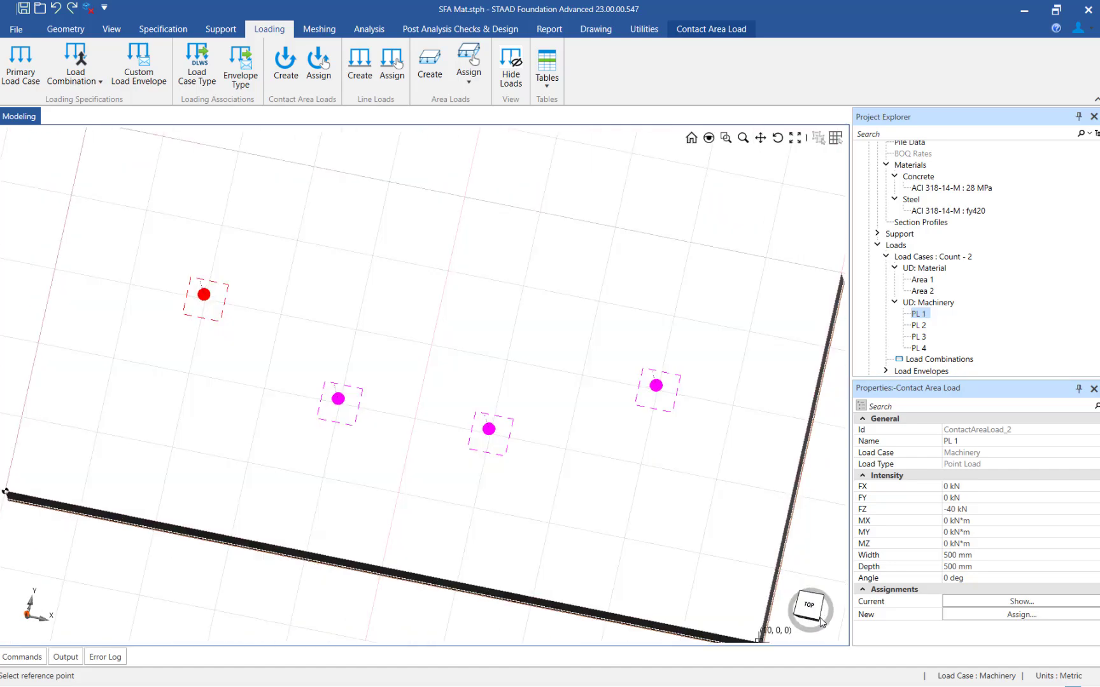
left_click(918, 325)
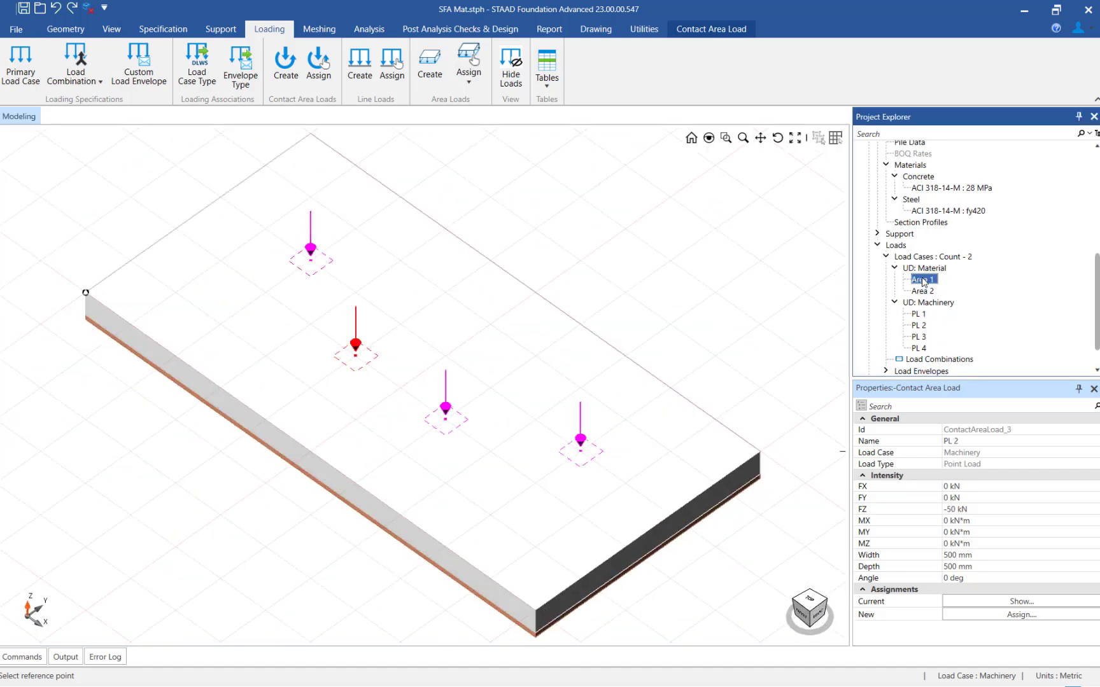
left_click(922, 280)
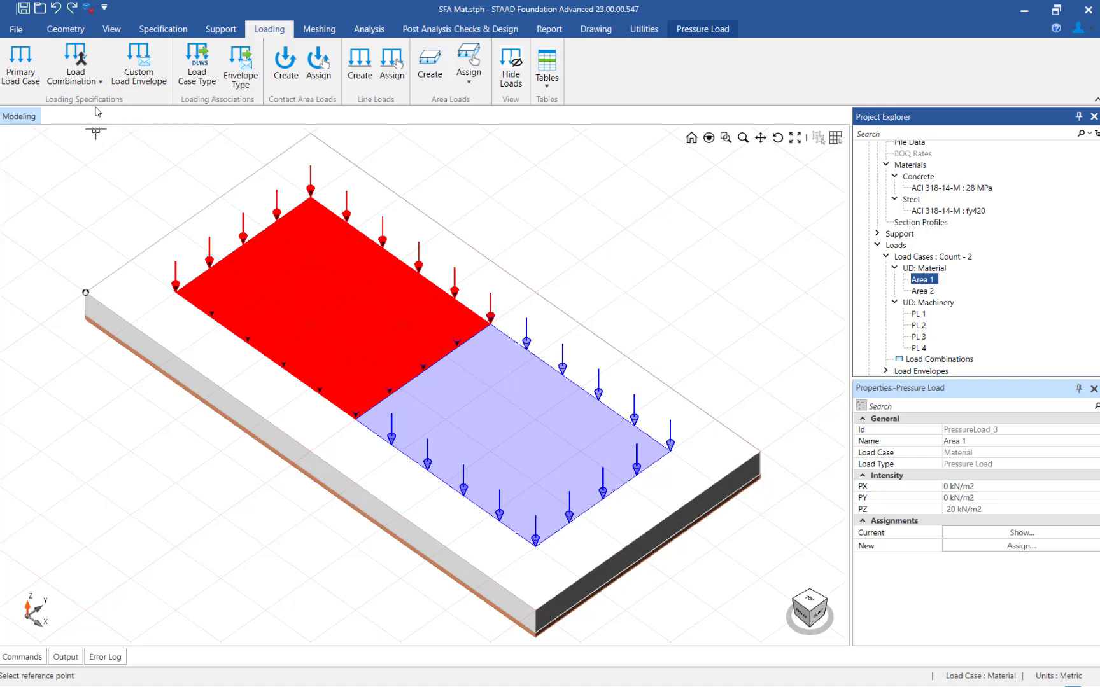
Start a manual load combination named "Load Combination DL + LL" and set its load envelope type to Ultimate
left_click(91, 82)
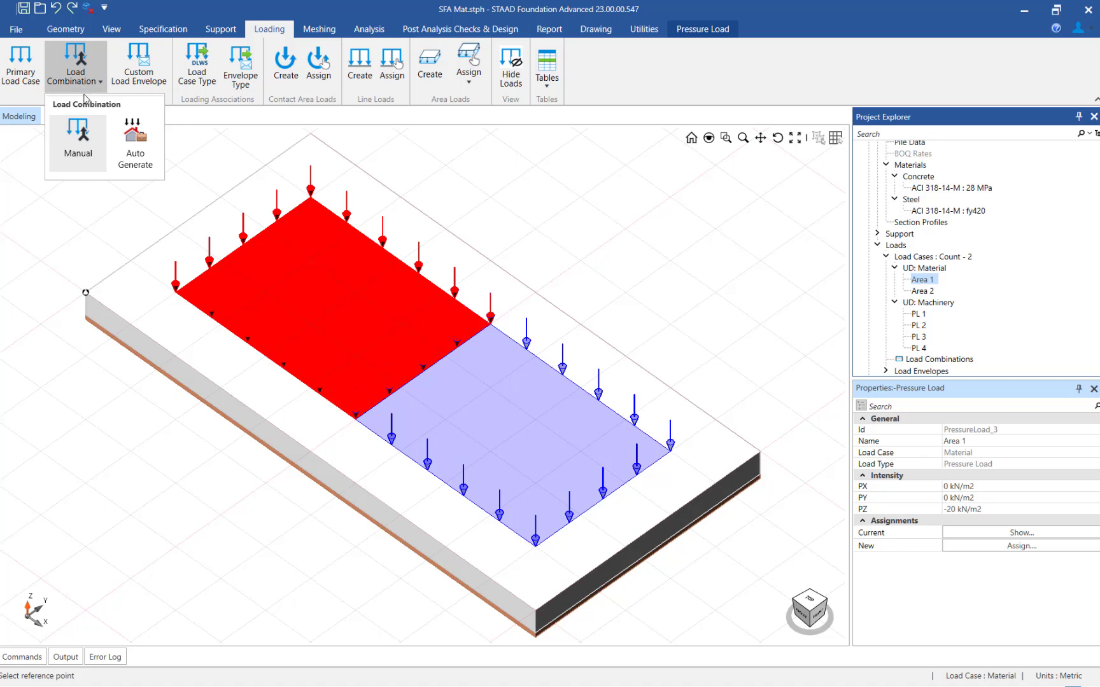
left_click(79, 136)
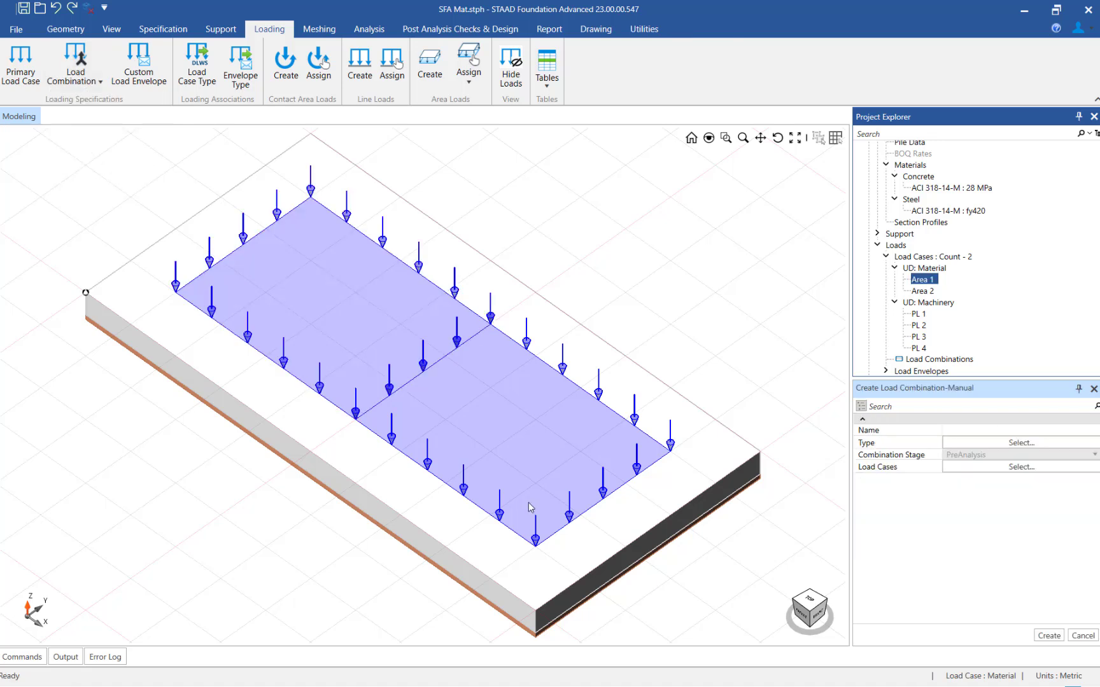
left_click(959, 429)
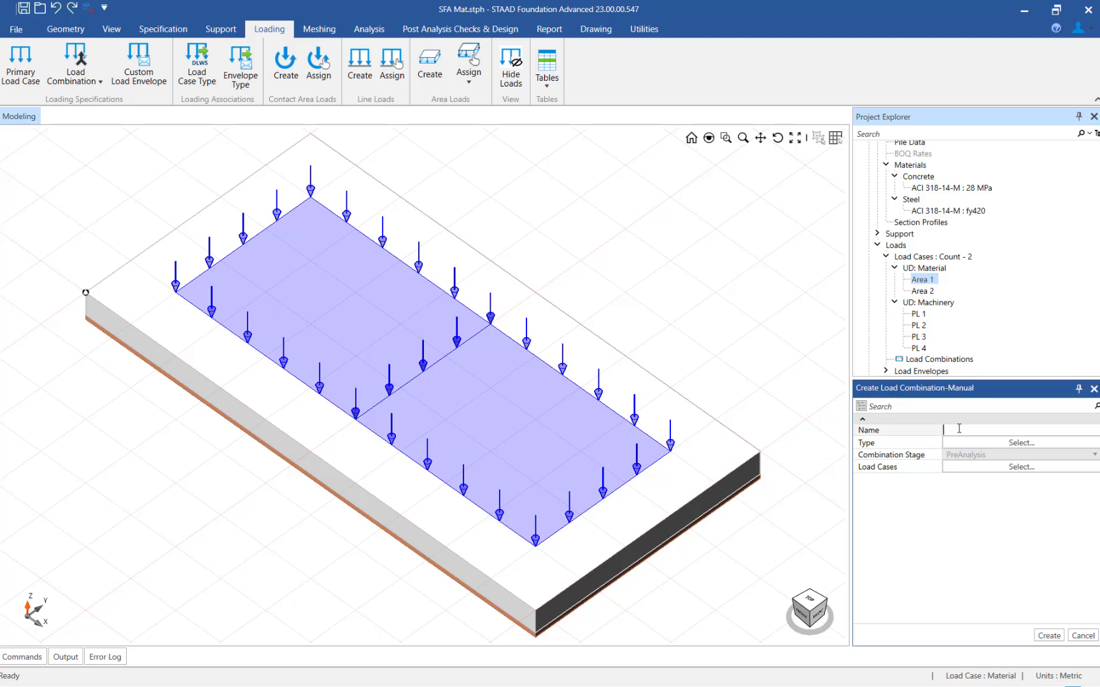
type("Load Combination DL + LL")
left_click(991, 444)
left_click(991, 443)
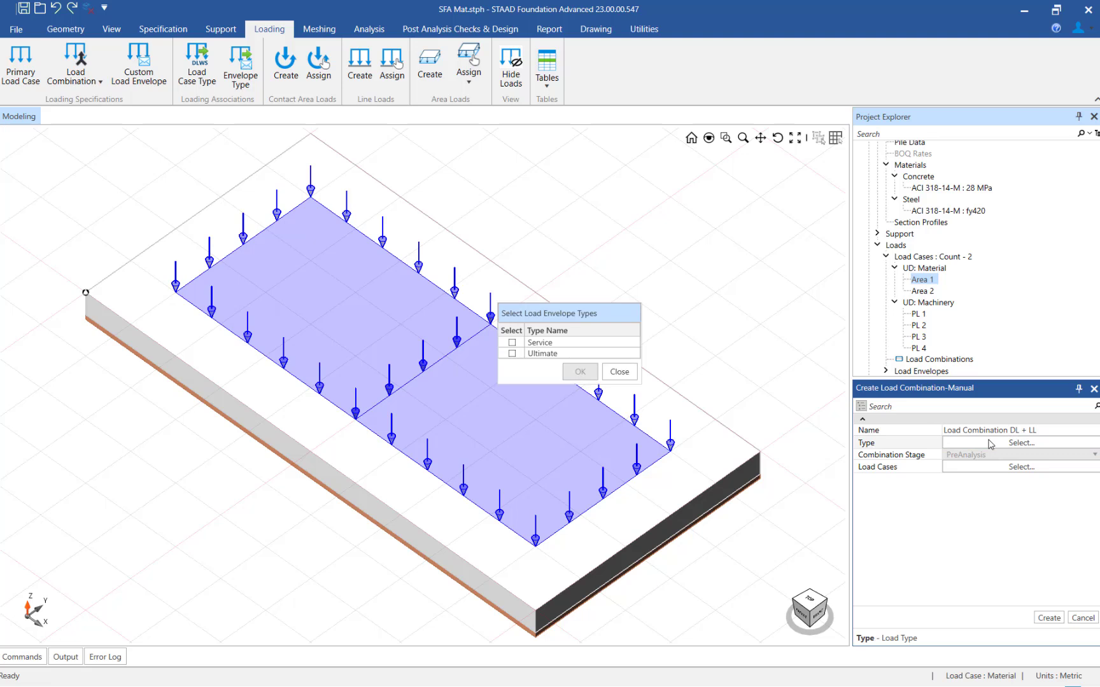
left_click(511, 346)
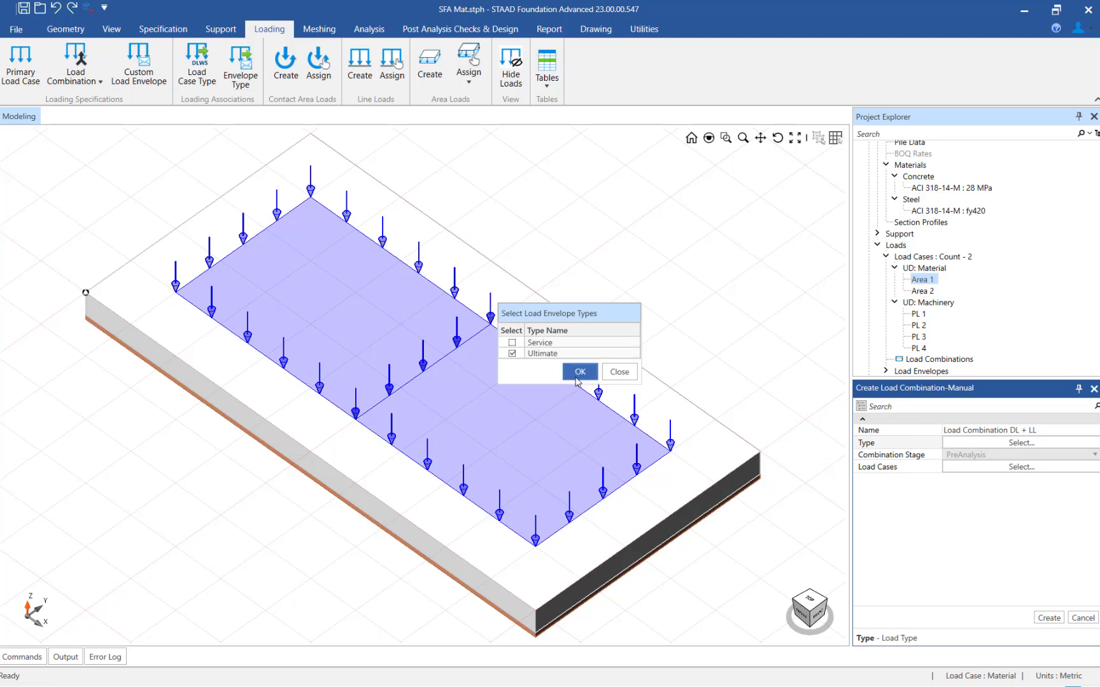
left_click(577, 376)
Include both load cases with factors 1.35 for Material and 1.5 for Machinery, and create the load combination
left_click(954, 468)
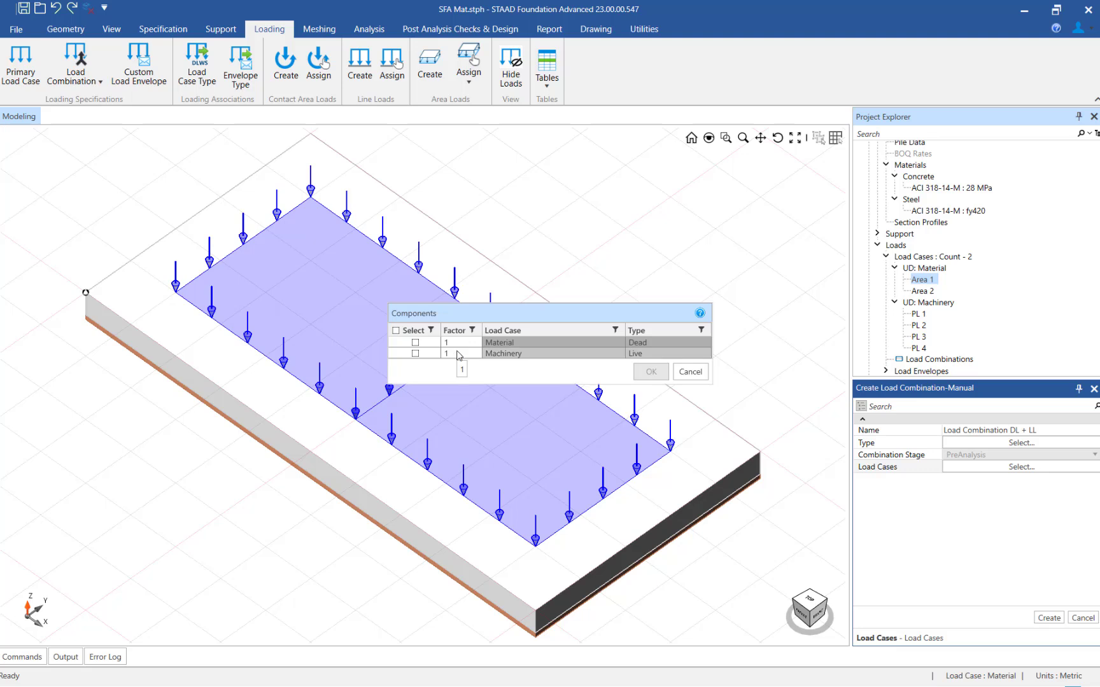
left_click(395, 331)
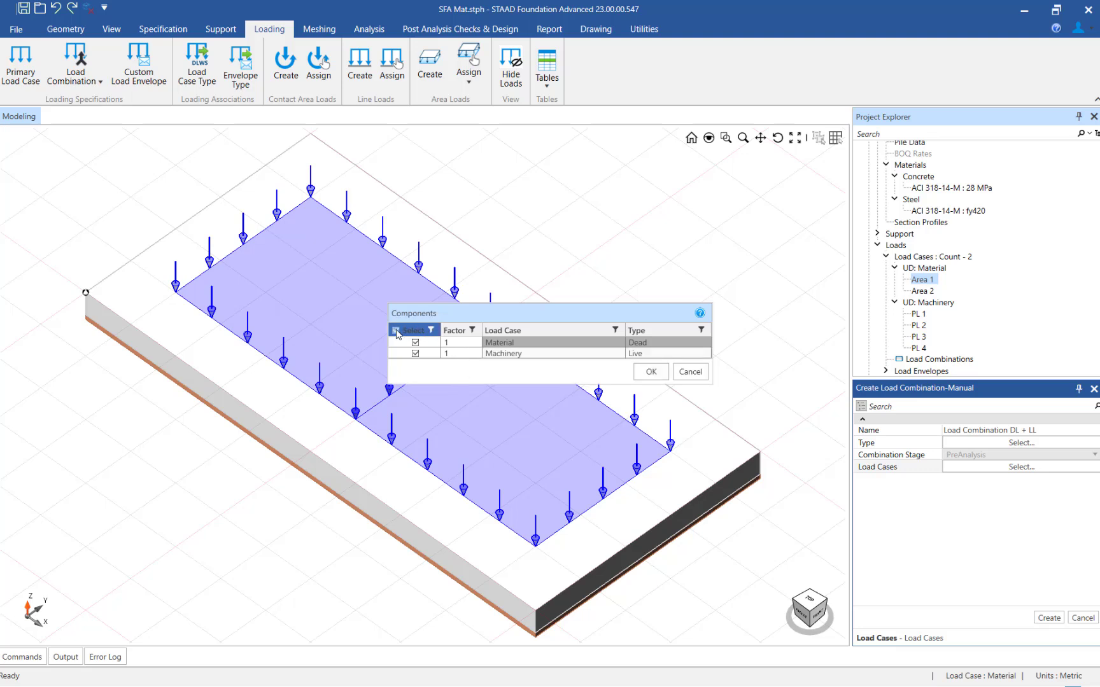
left_click(460, 343)
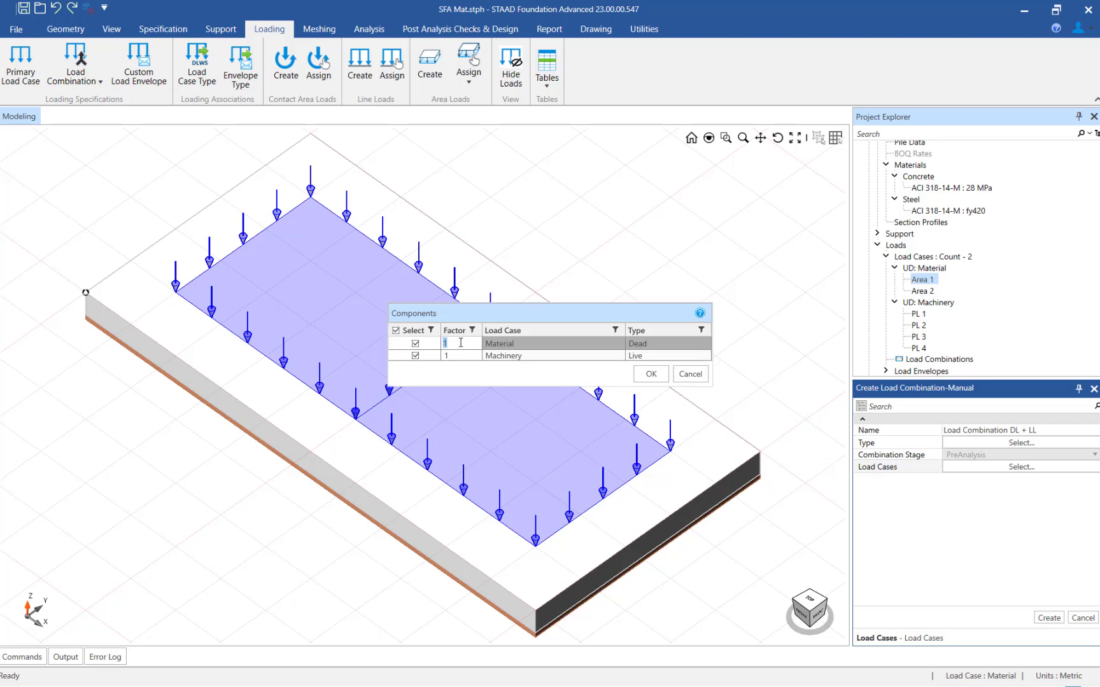
type("1.35")
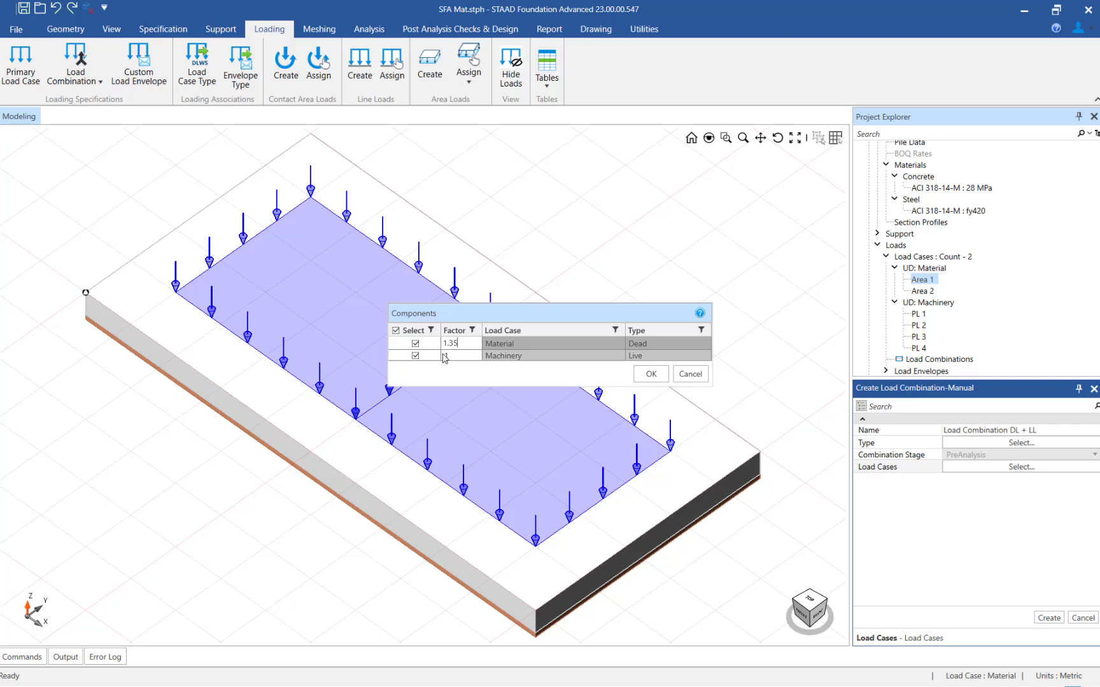
left_click(460, 356)
left_click(460, 354)
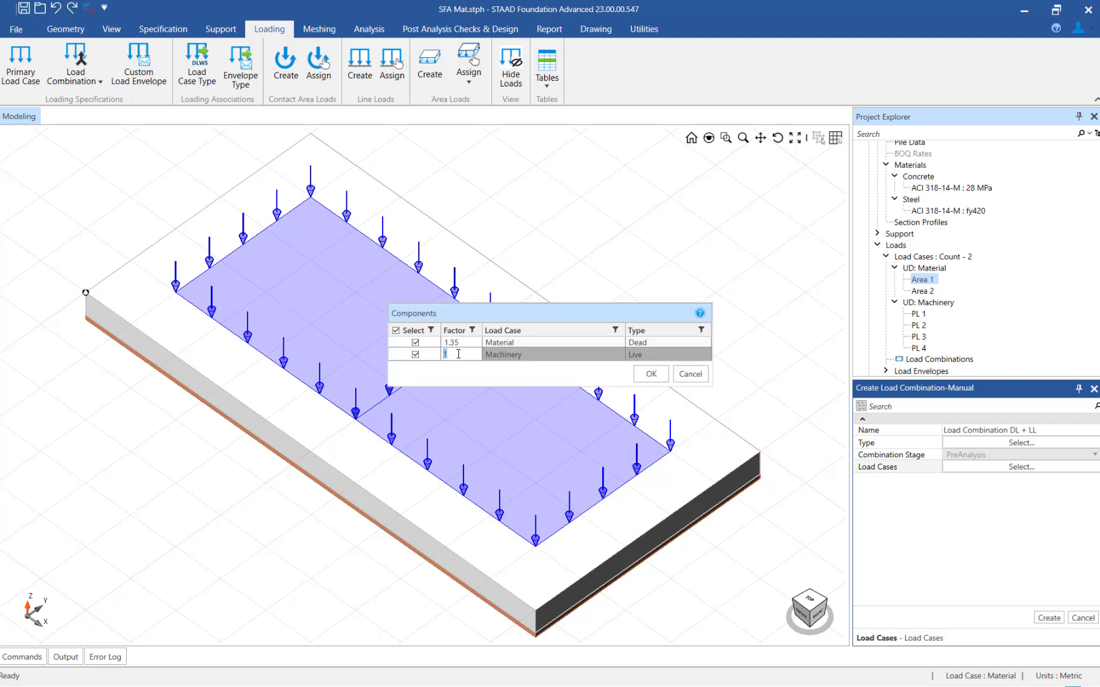
type("1.5")
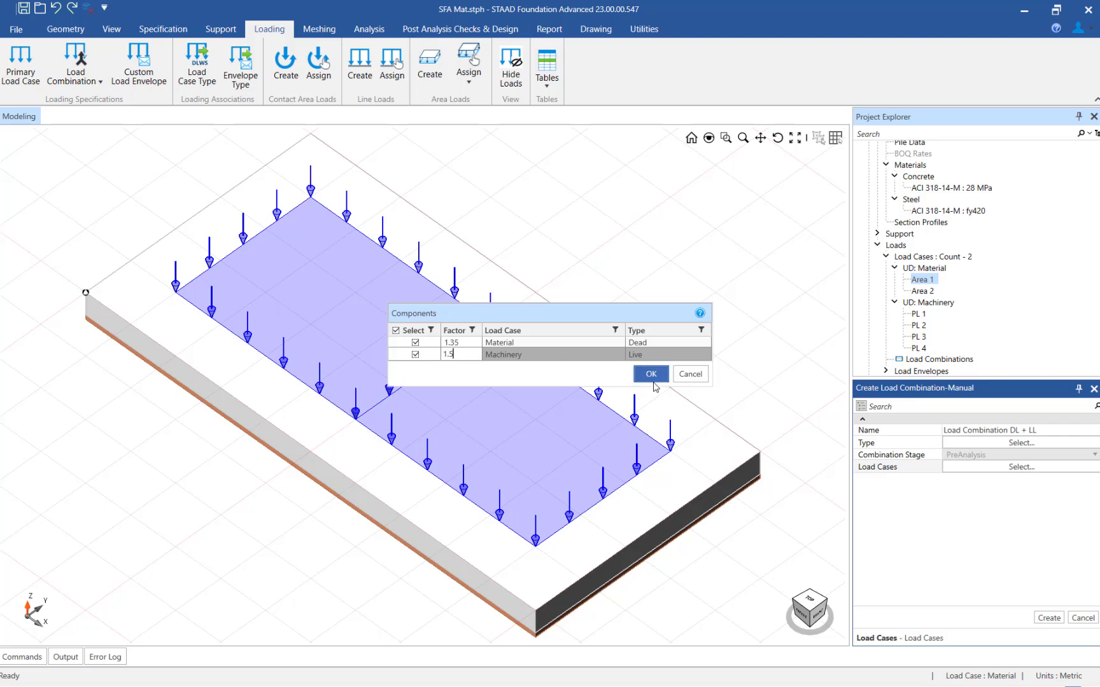
left_click(652, 377)
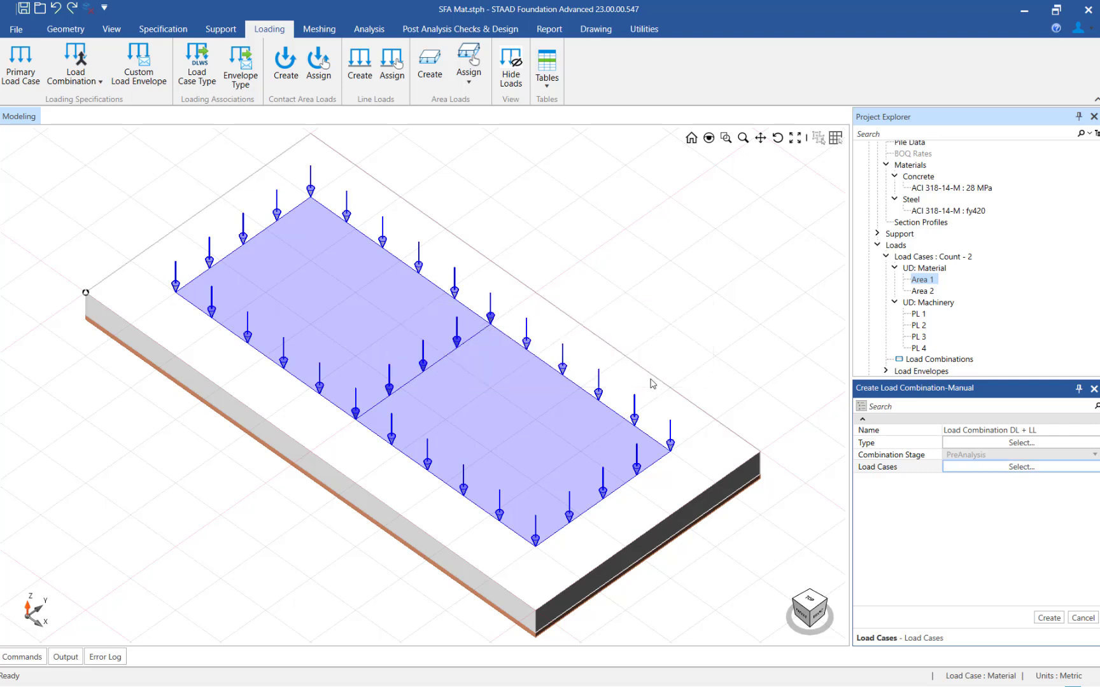
left_click(1039, 618)
scroll(966, 291, "down", 2)
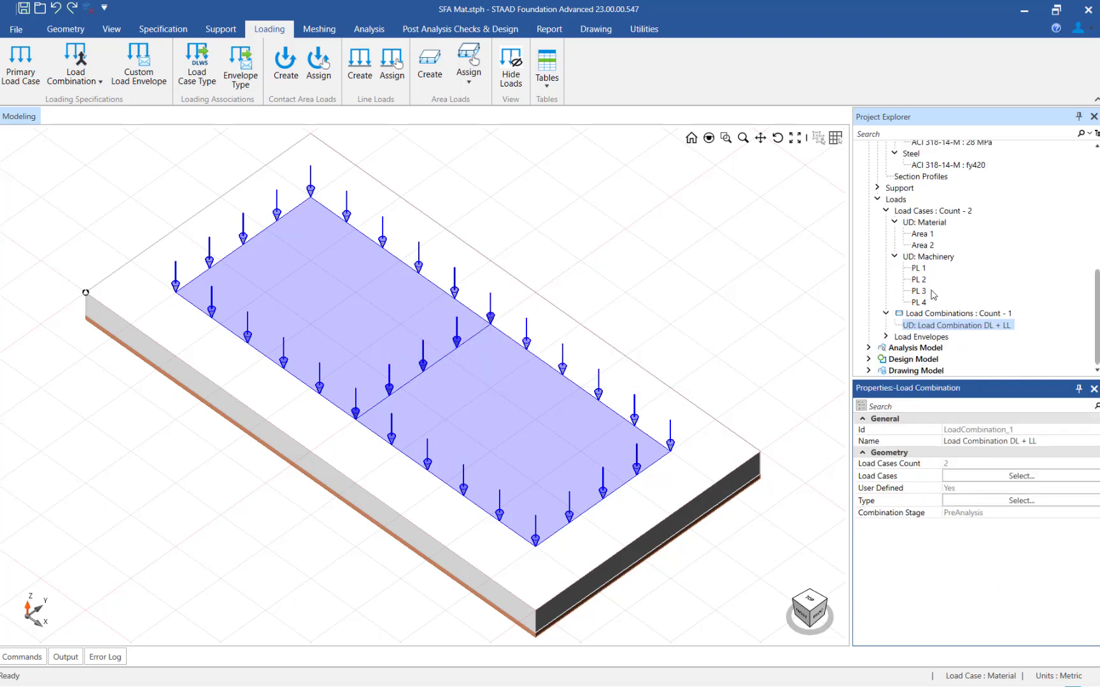